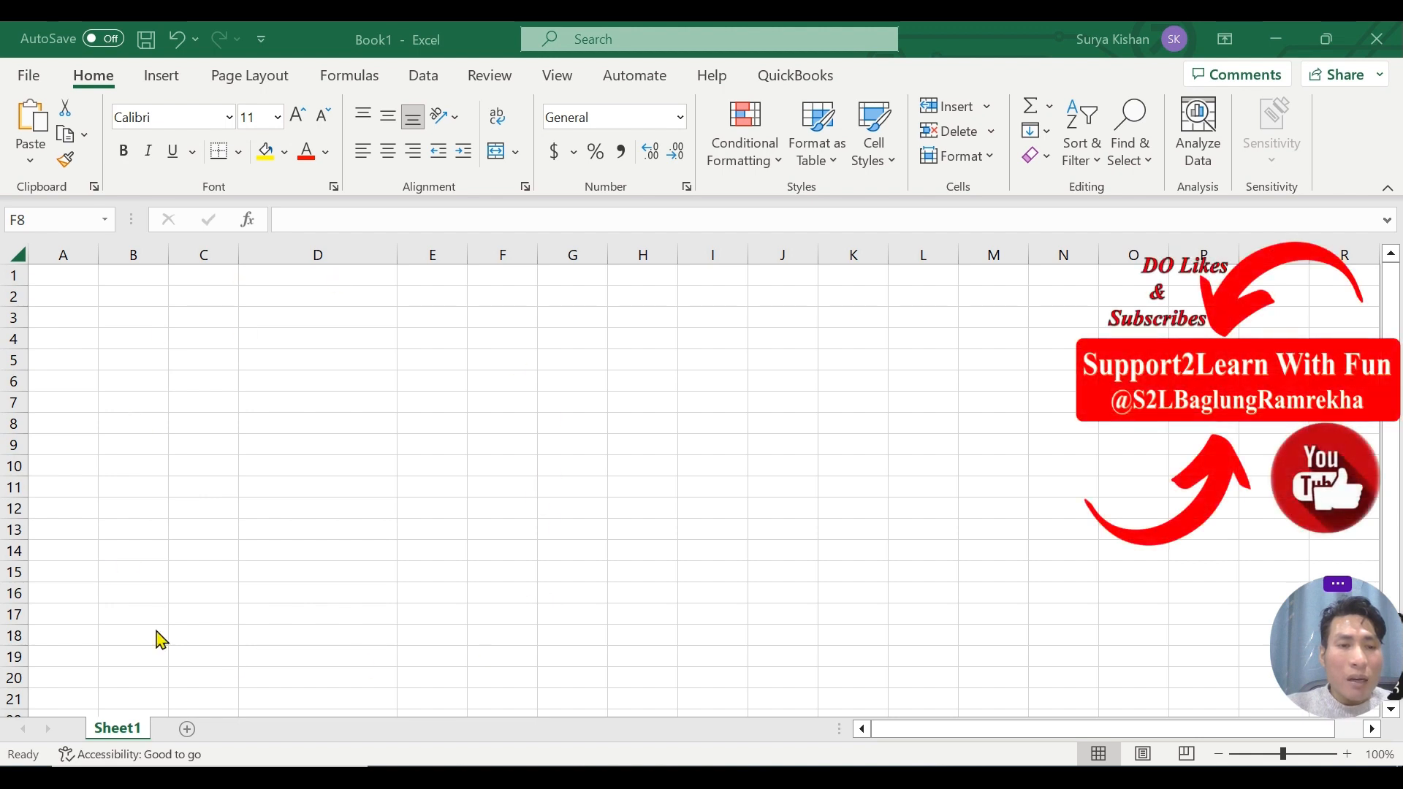
# Enter the headers S.N, First Name, Last Name and Full Name across cells A5 to D5.
pyautogui.click(171, 402)
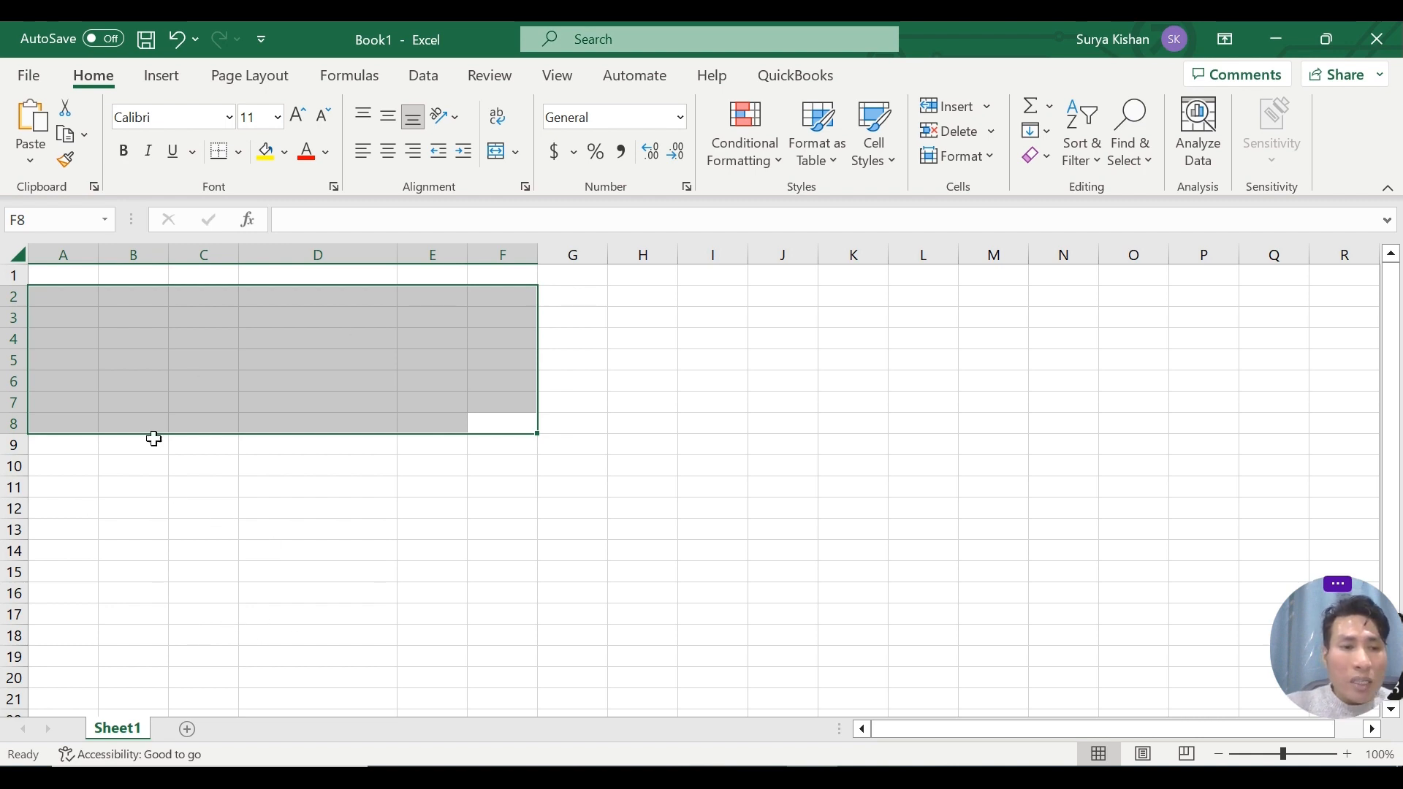
pyautogui.click(81, 355)
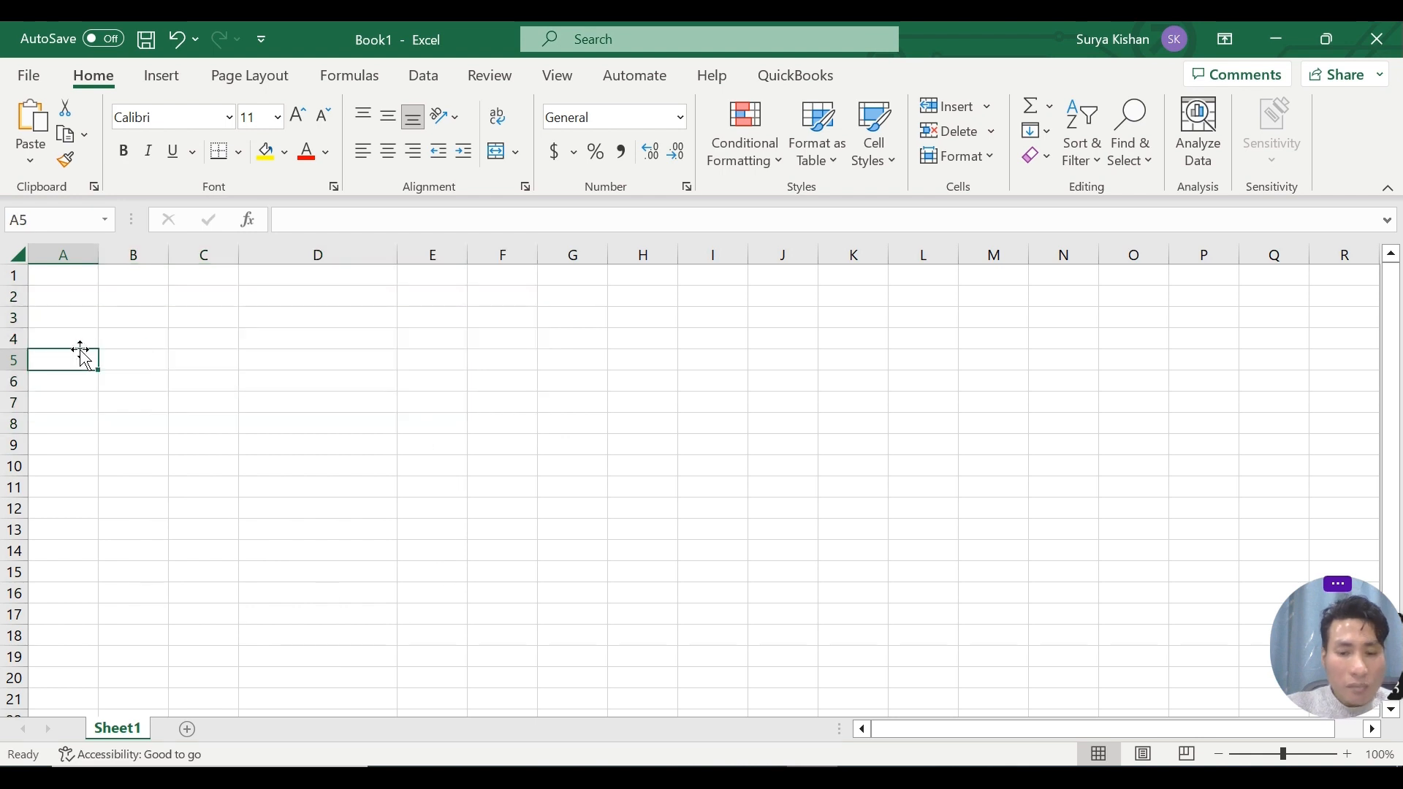
pyautogui.write('S.N')
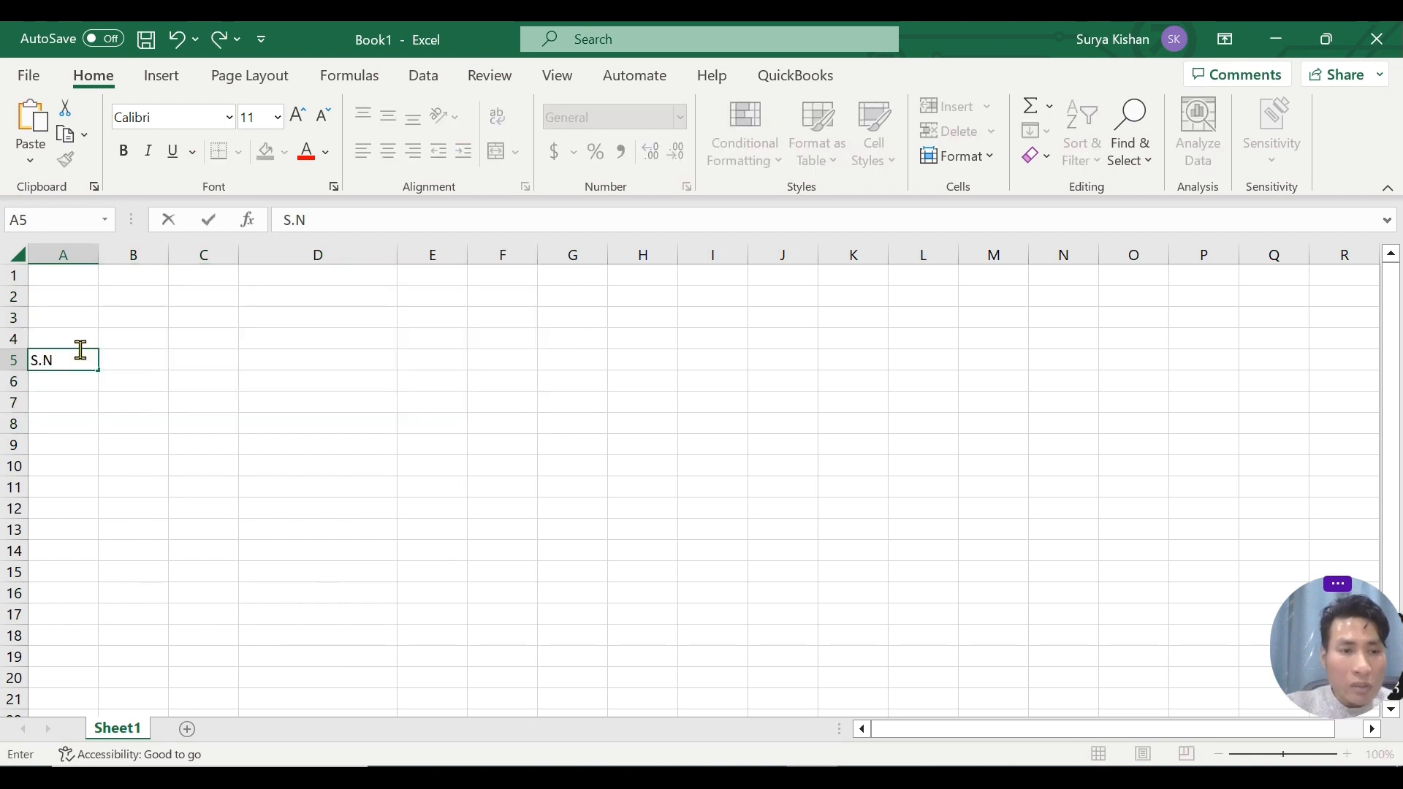
pyautogui.press('Tab')
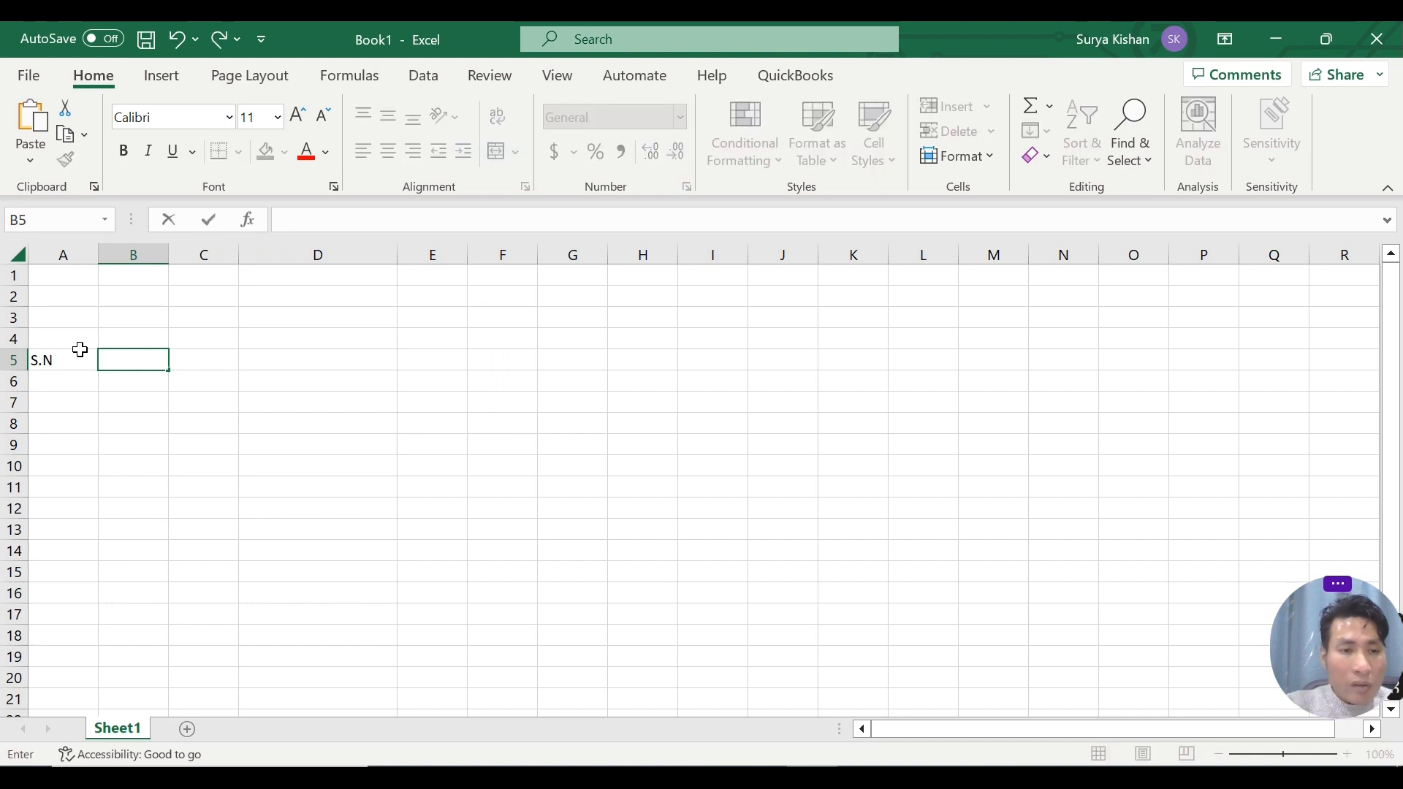
pyautogui.write('N')
pyautogui.press('BackSpace')
pyautogui.write('Firs')
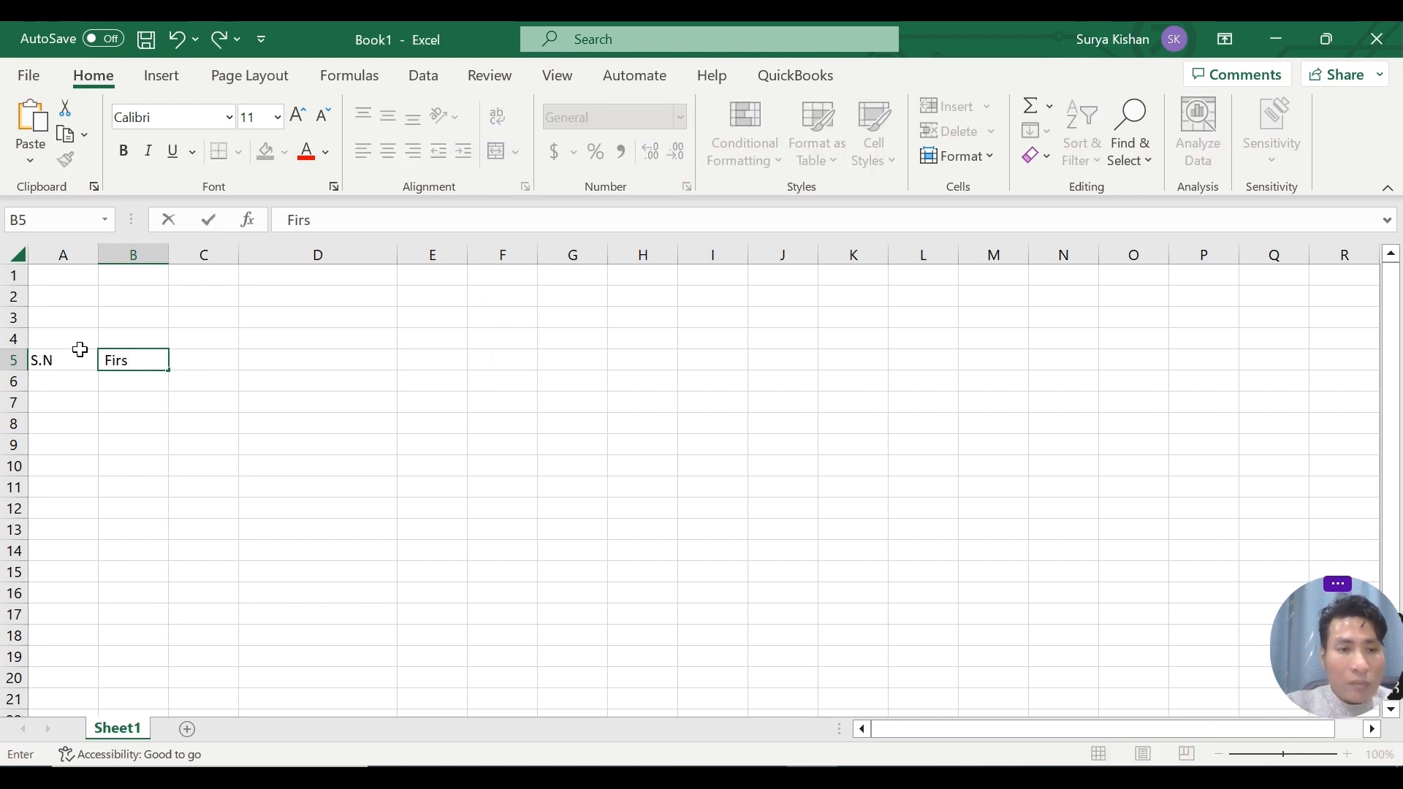
pyautogui.write('t Name')
pyautogui.press('Tab')
pyautogui.write('La')
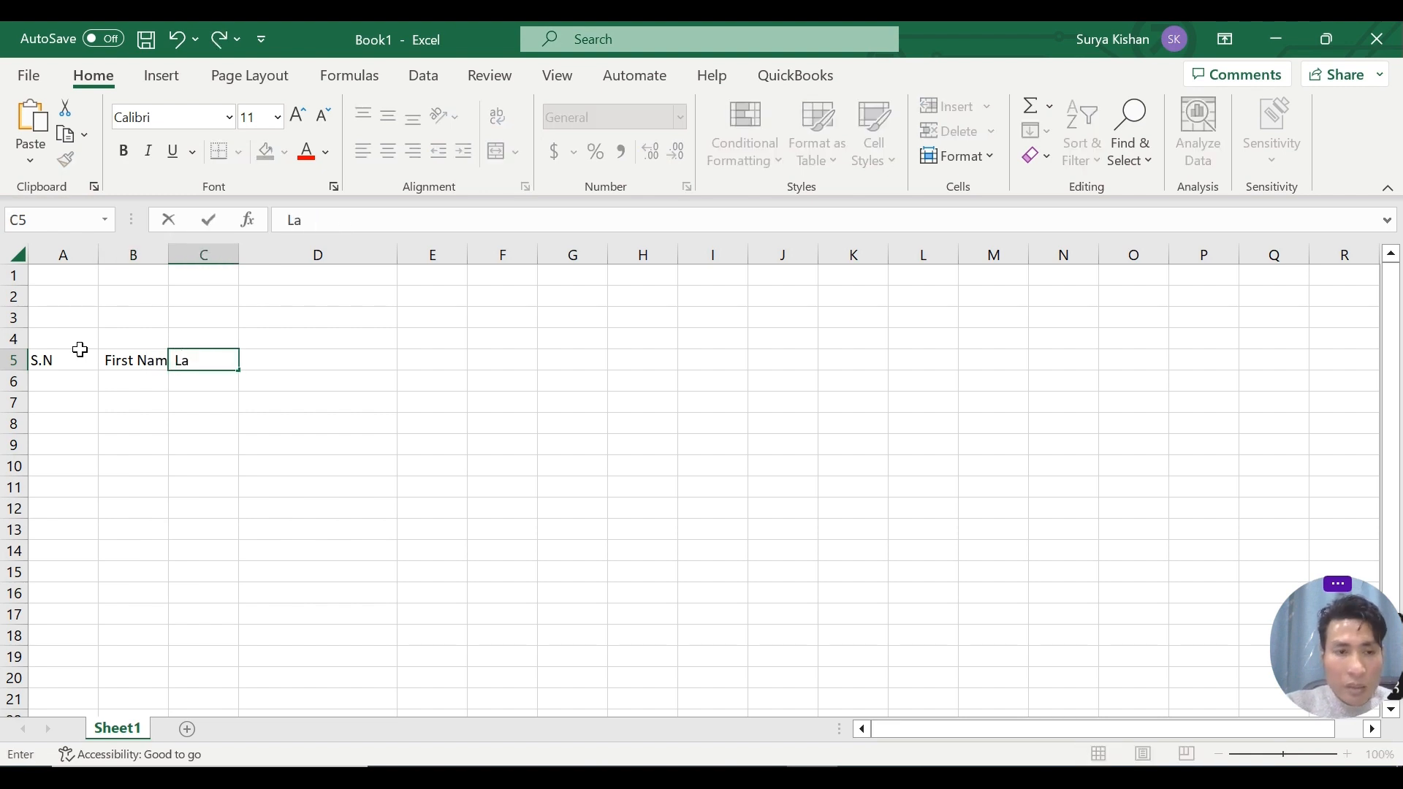
pyautogui.write('st Name')
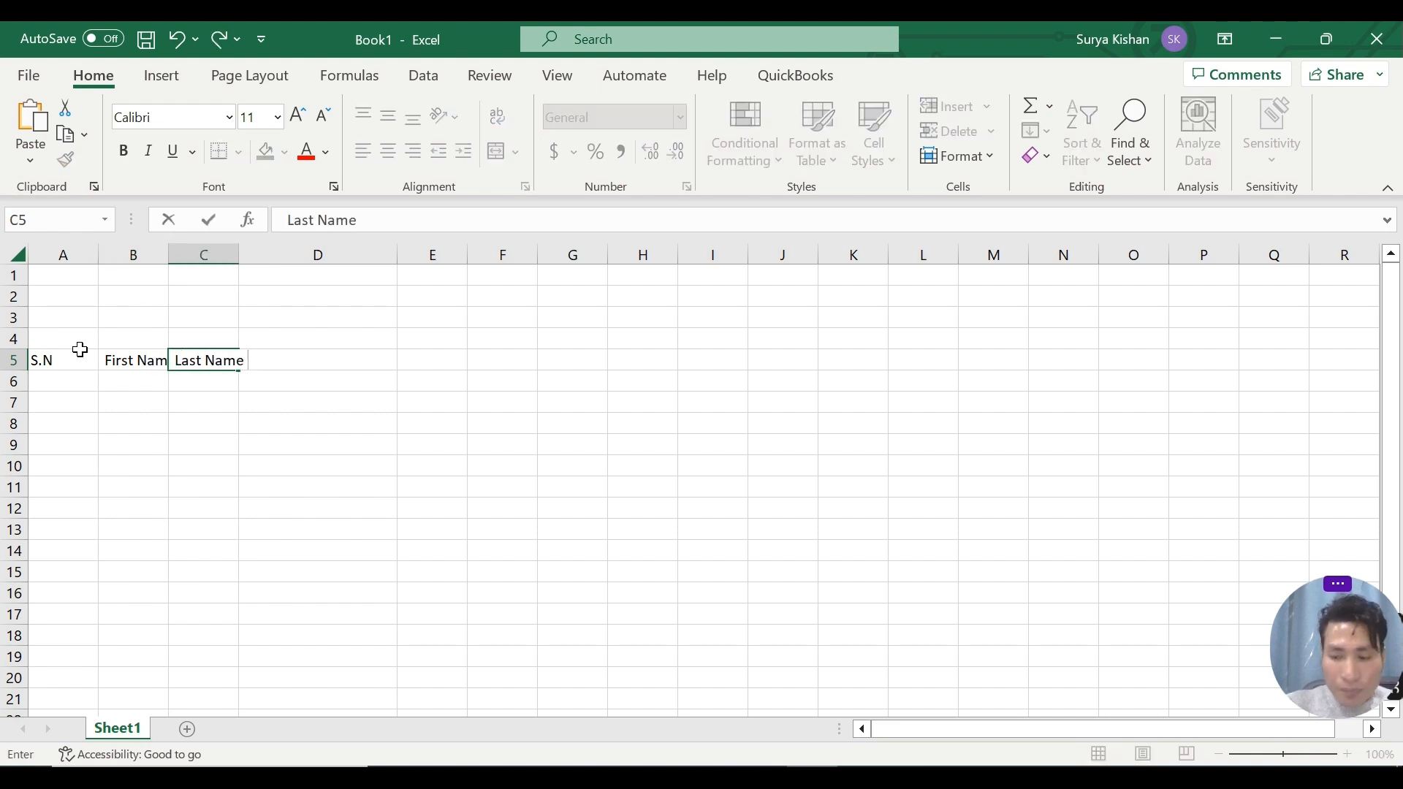
pyautogui.press('Tab')
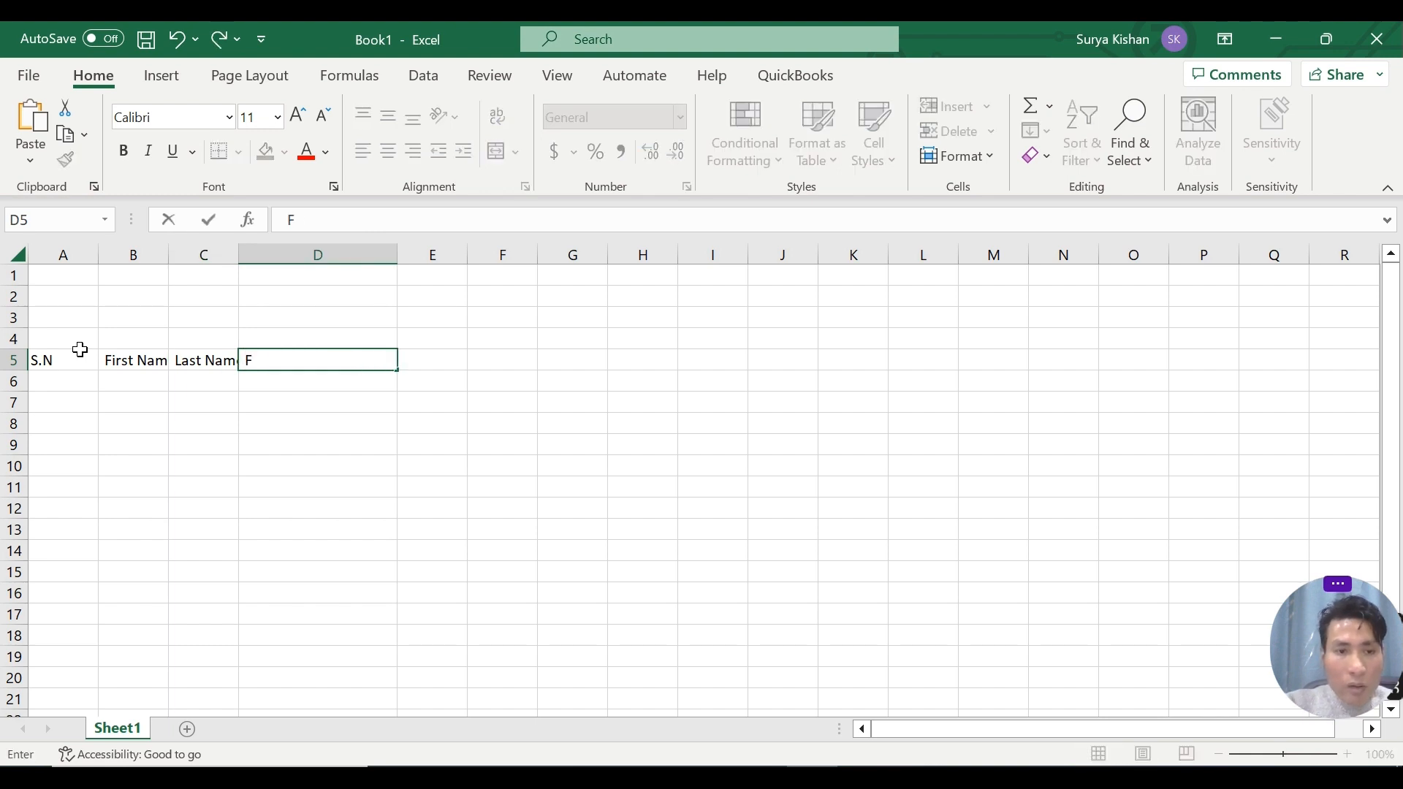
pyautogui.write('ull Name')
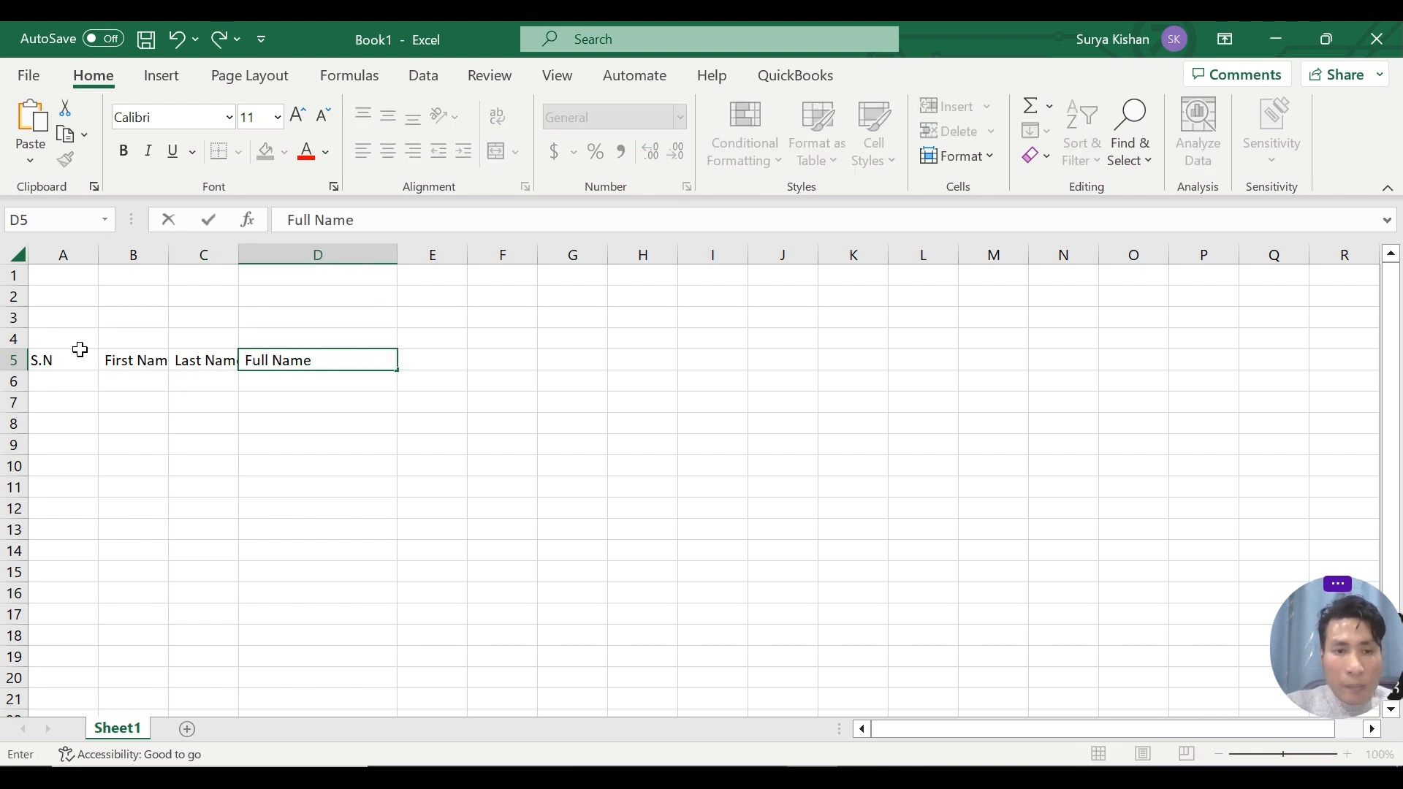
pyautogui.press('Tab')
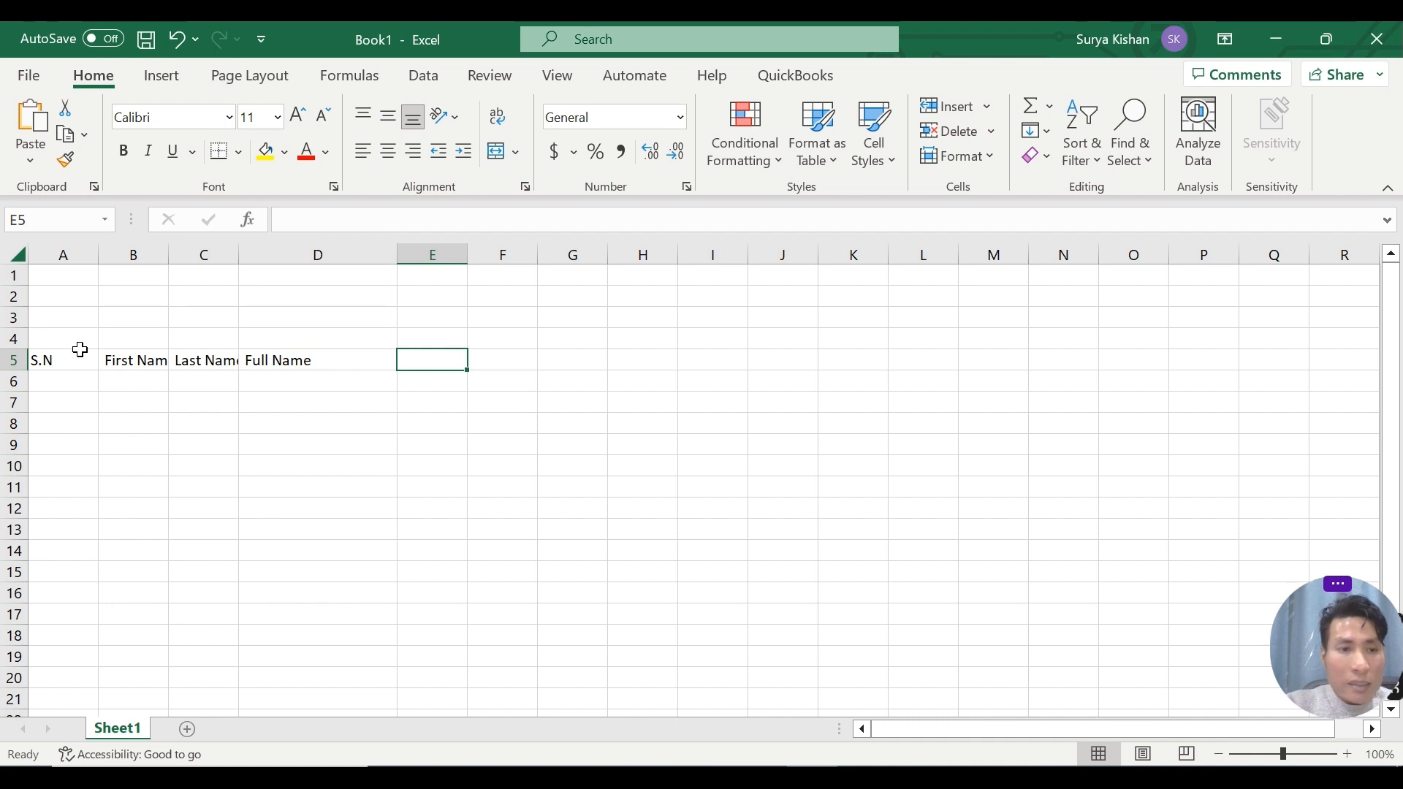
# Add the headers First Name, Last Name and Remarks in cells E5 to G5.
pyautogui.write('First Nam')
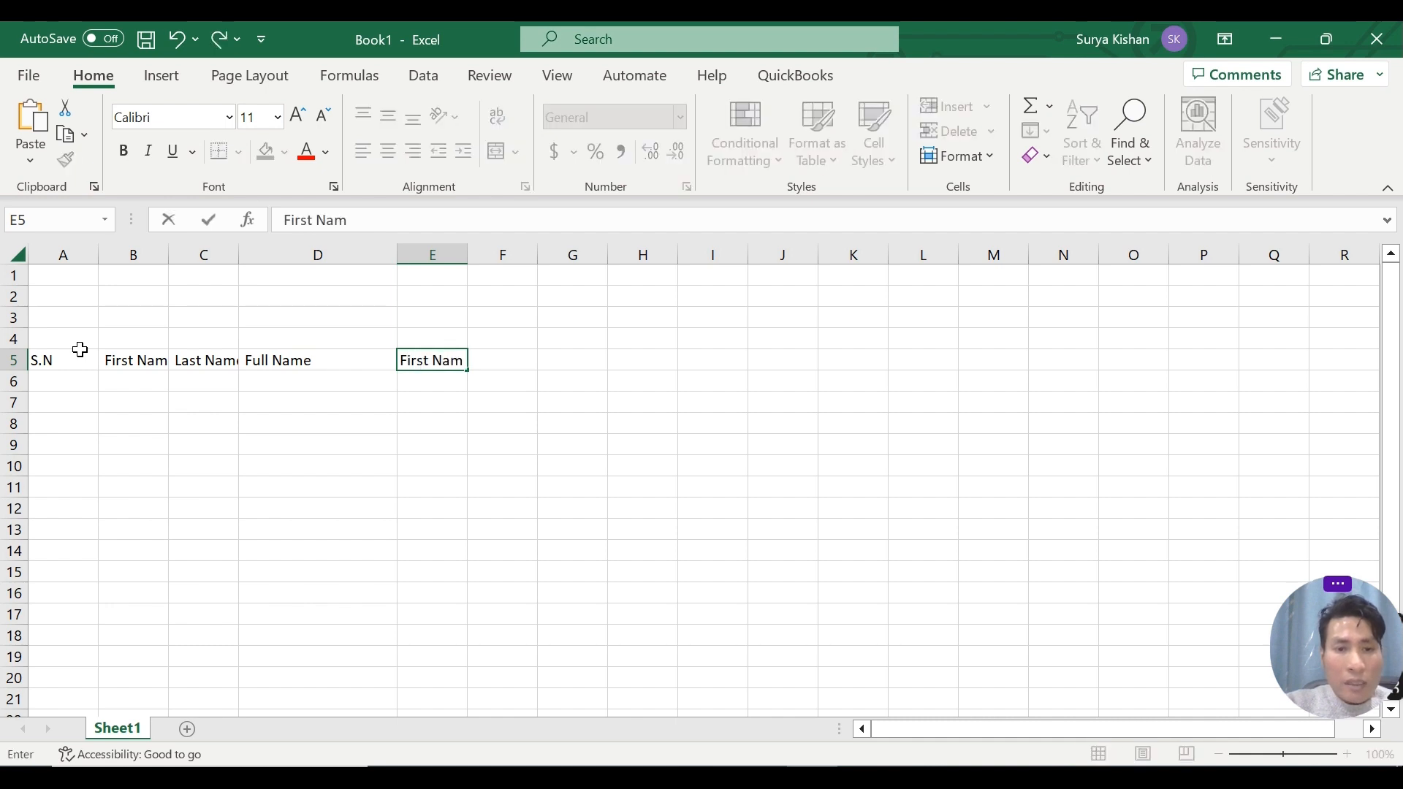
pyautogui.write('e')
pyautogui.press('Tab')
pyautogui.write('La')
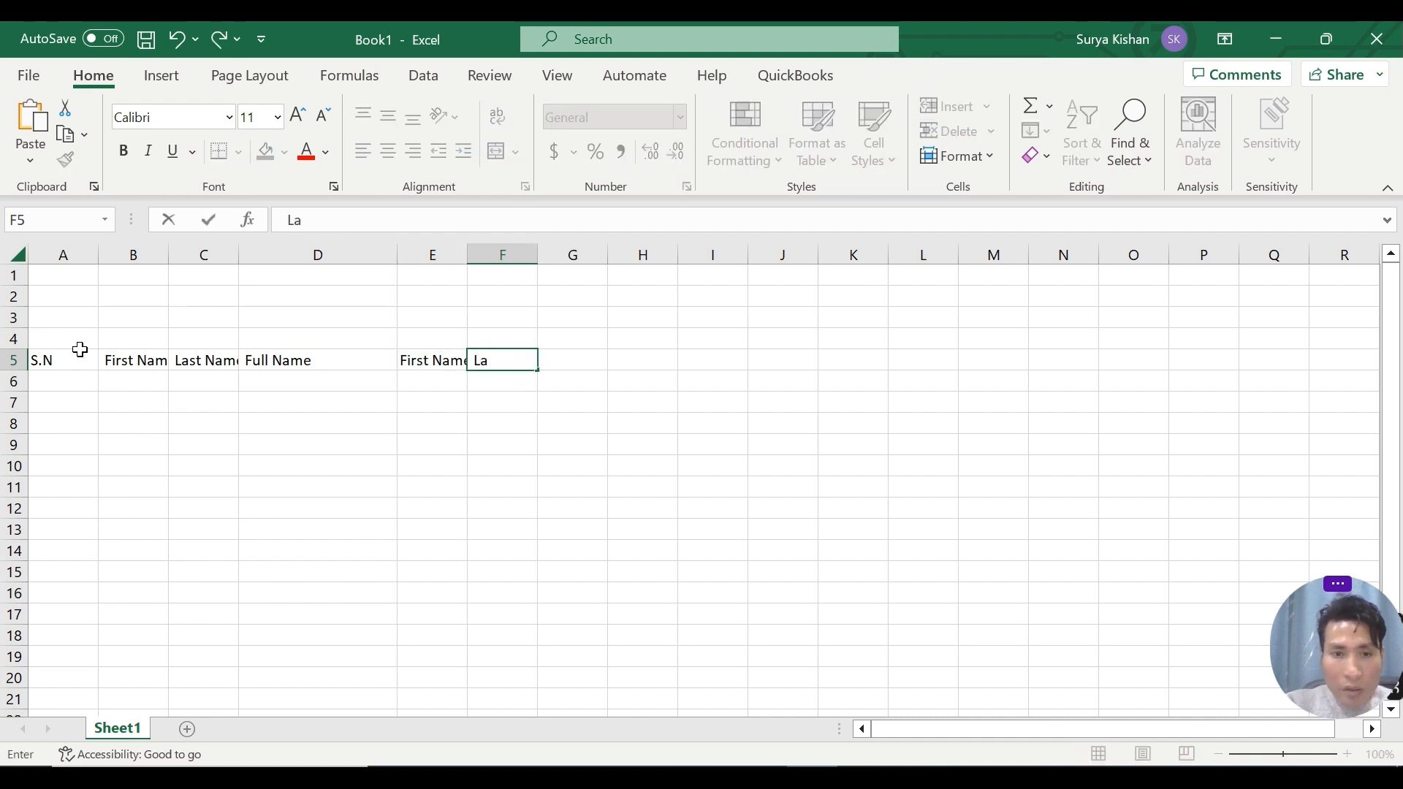
pyautogui.write('st Na')
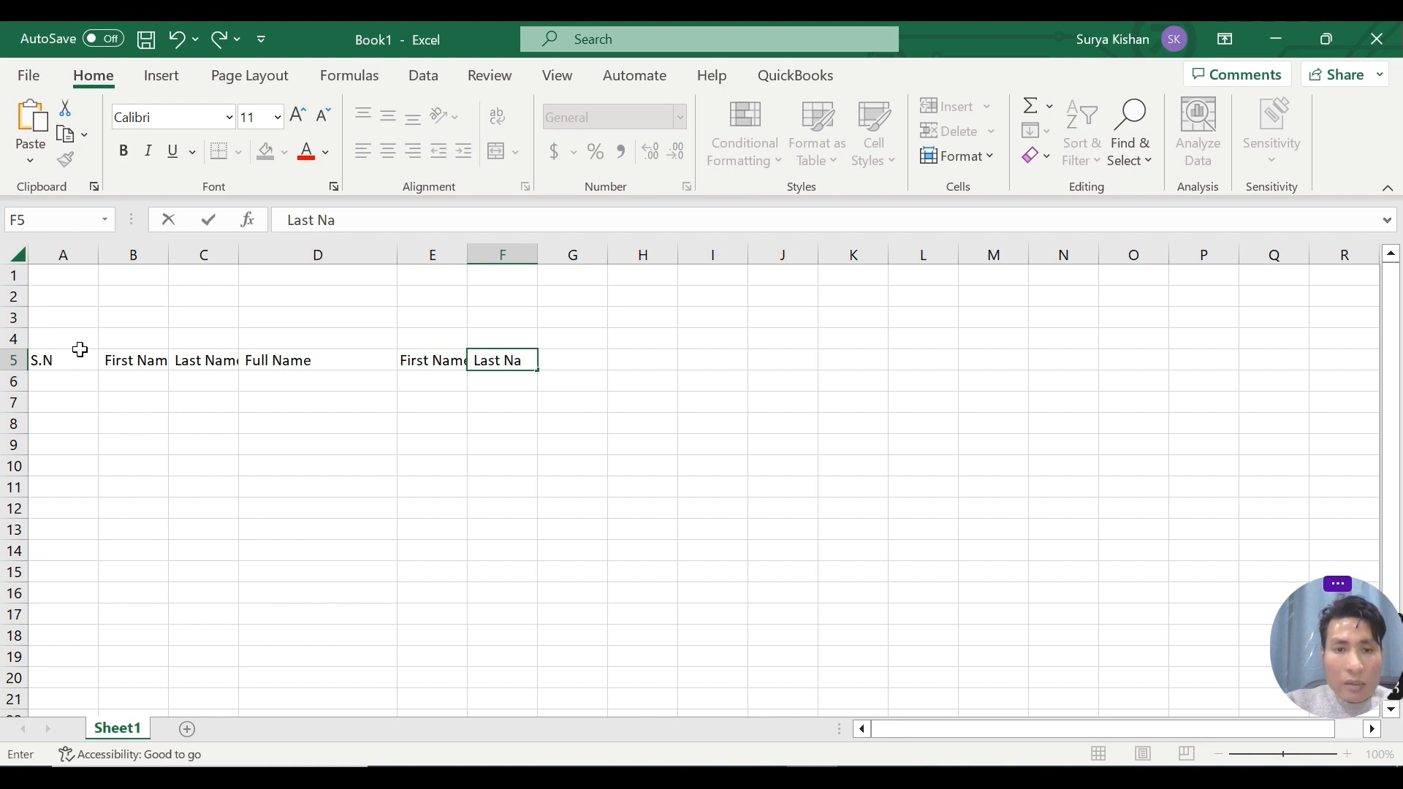
pyautogui.write('me')
pyautogui.press('Tab')
pyautogui.write('Re')
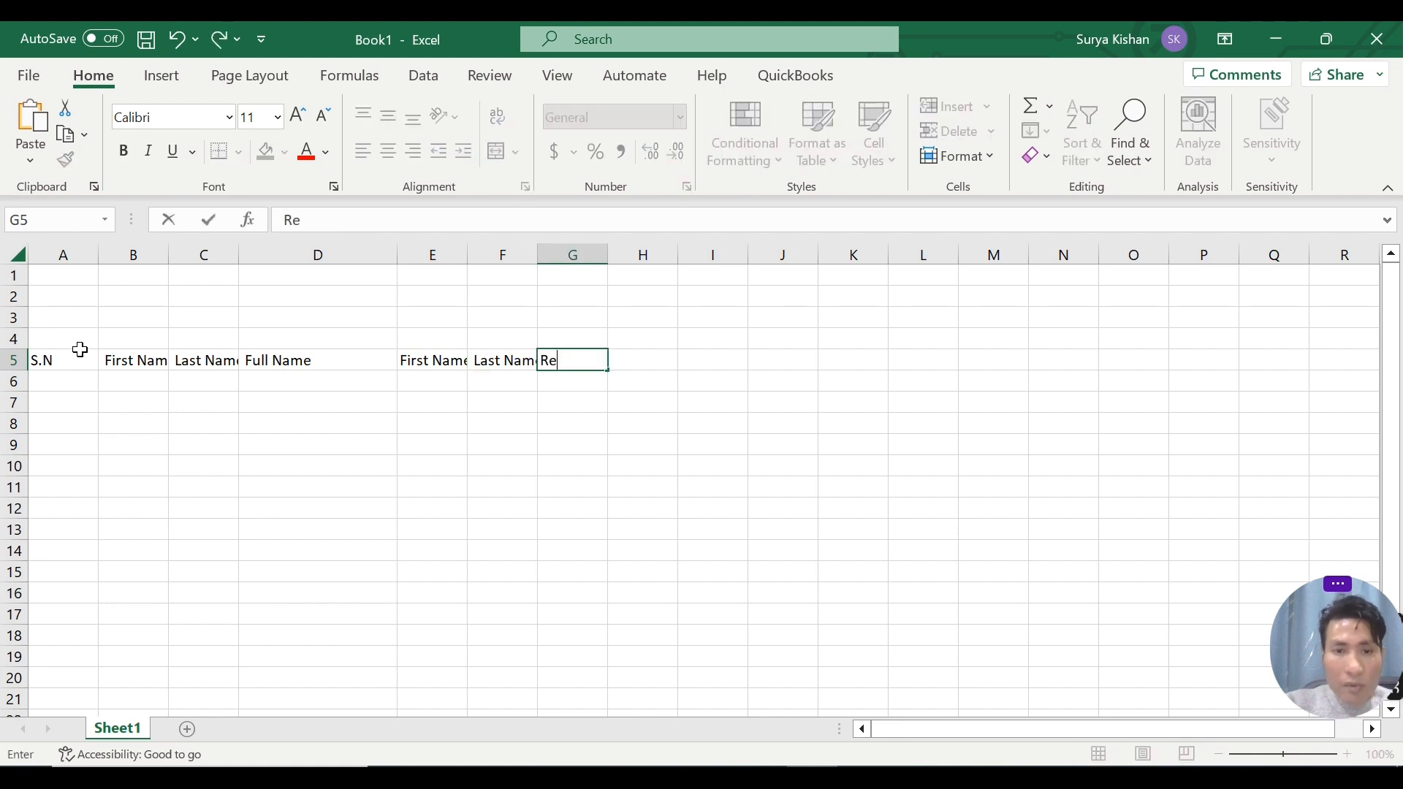
pyautogui.write('marks')
pyautogui.press('Return')
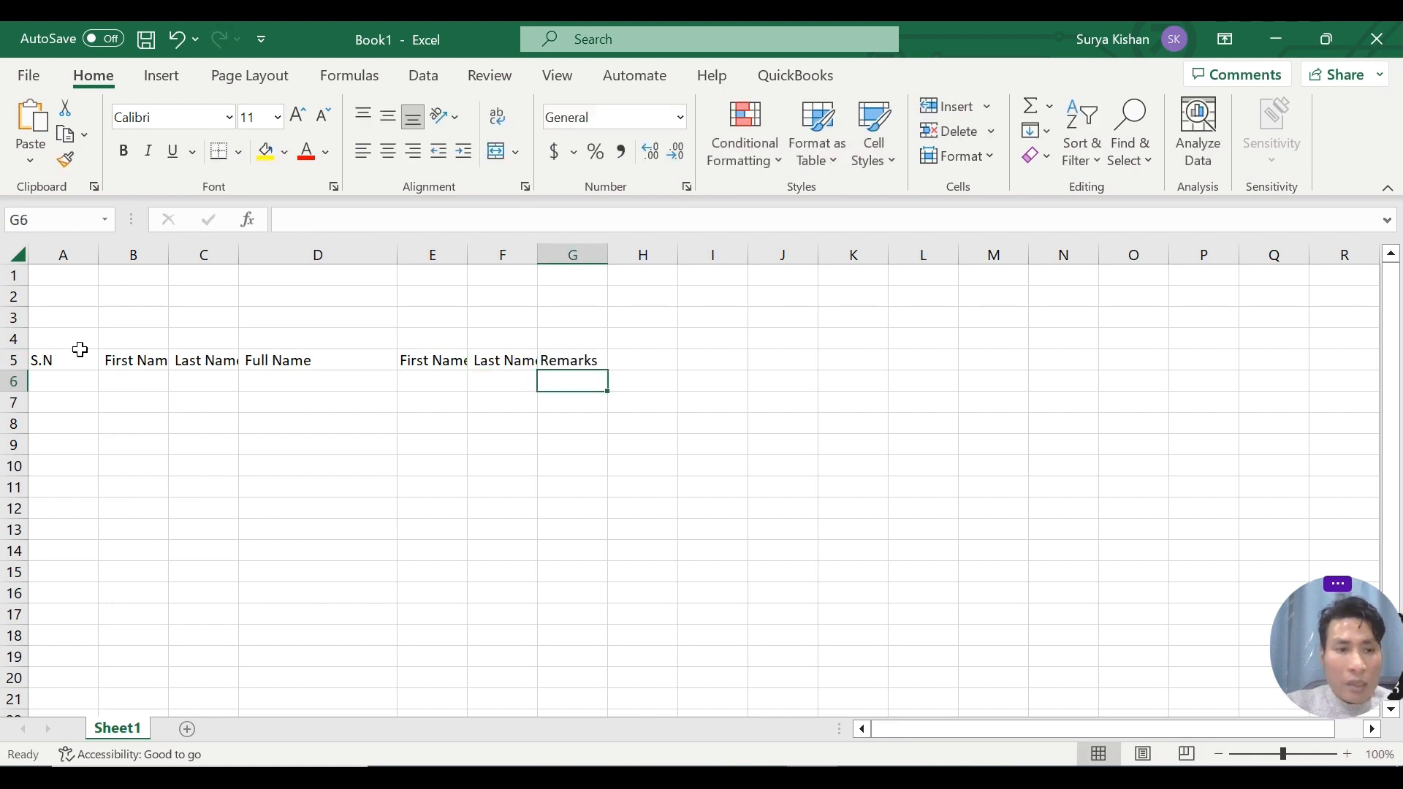
# Number the S.N column from 1 to 10 in cells A6 to A15 by entering 1 and 2 and filling the series down.
pyautogui.click(83, 380)
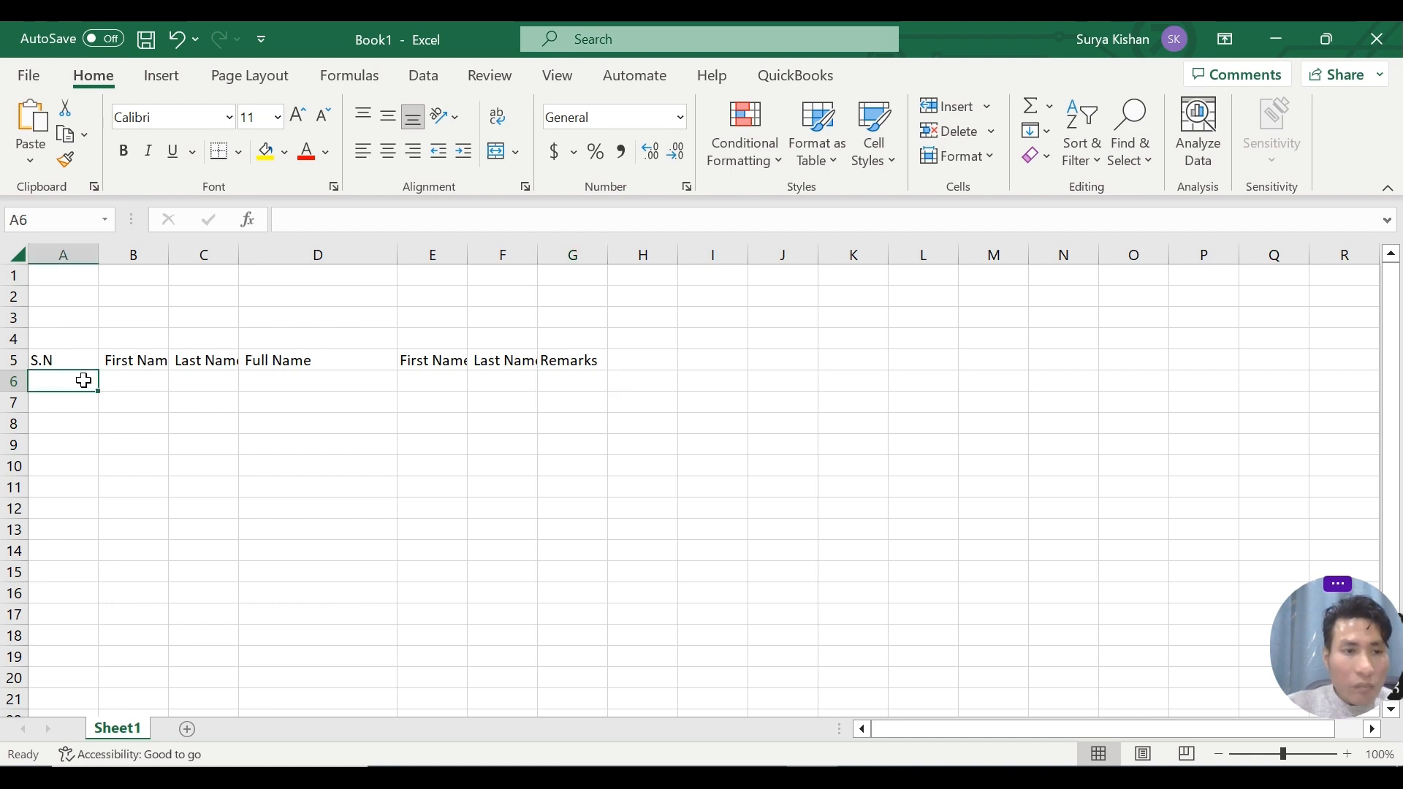
pyautogui.write('1')
pyautogui.press('Return')
pyautogui.write('2')
pyautogui.press('Return')
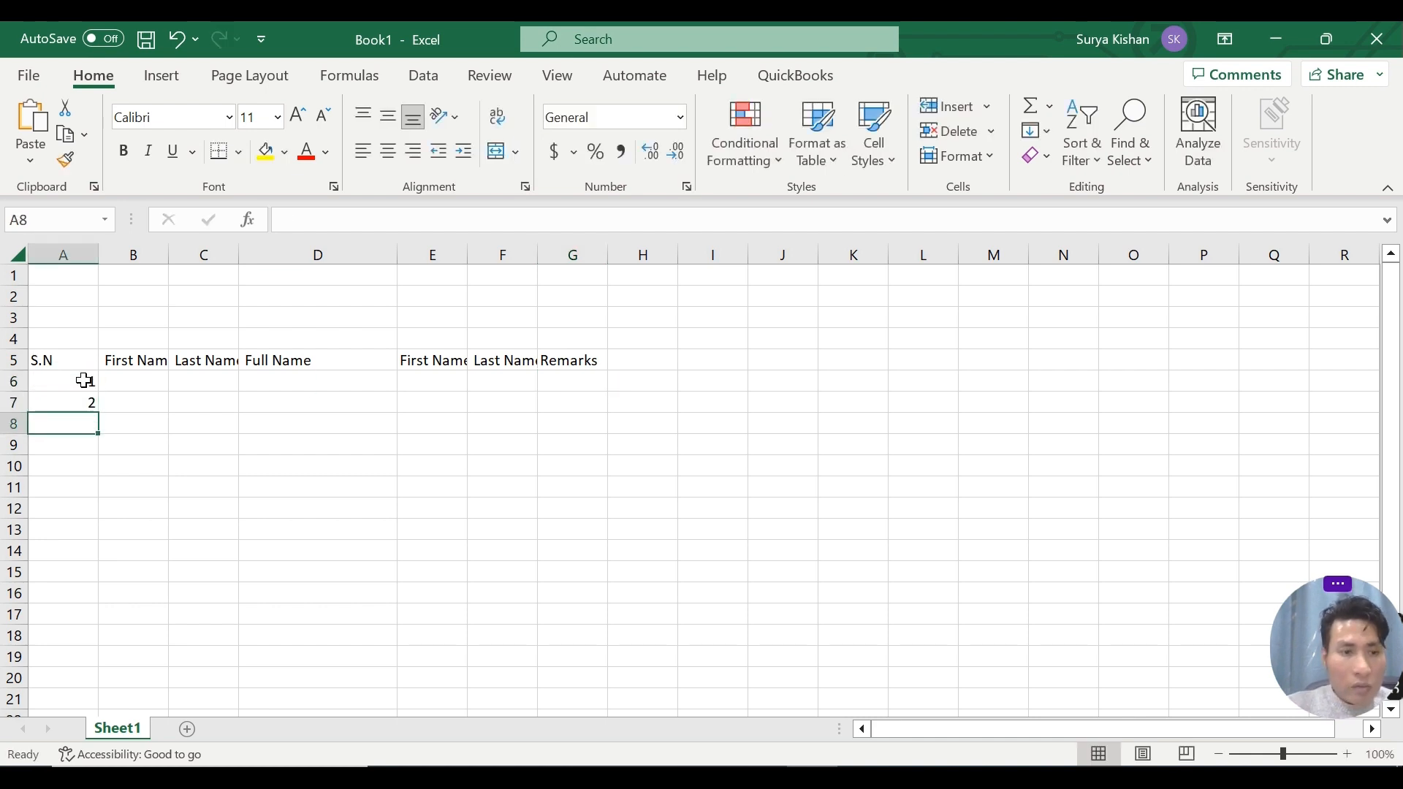
pyautogui.moveTo(85, 381); pyautogui.dragTo(97, 585)
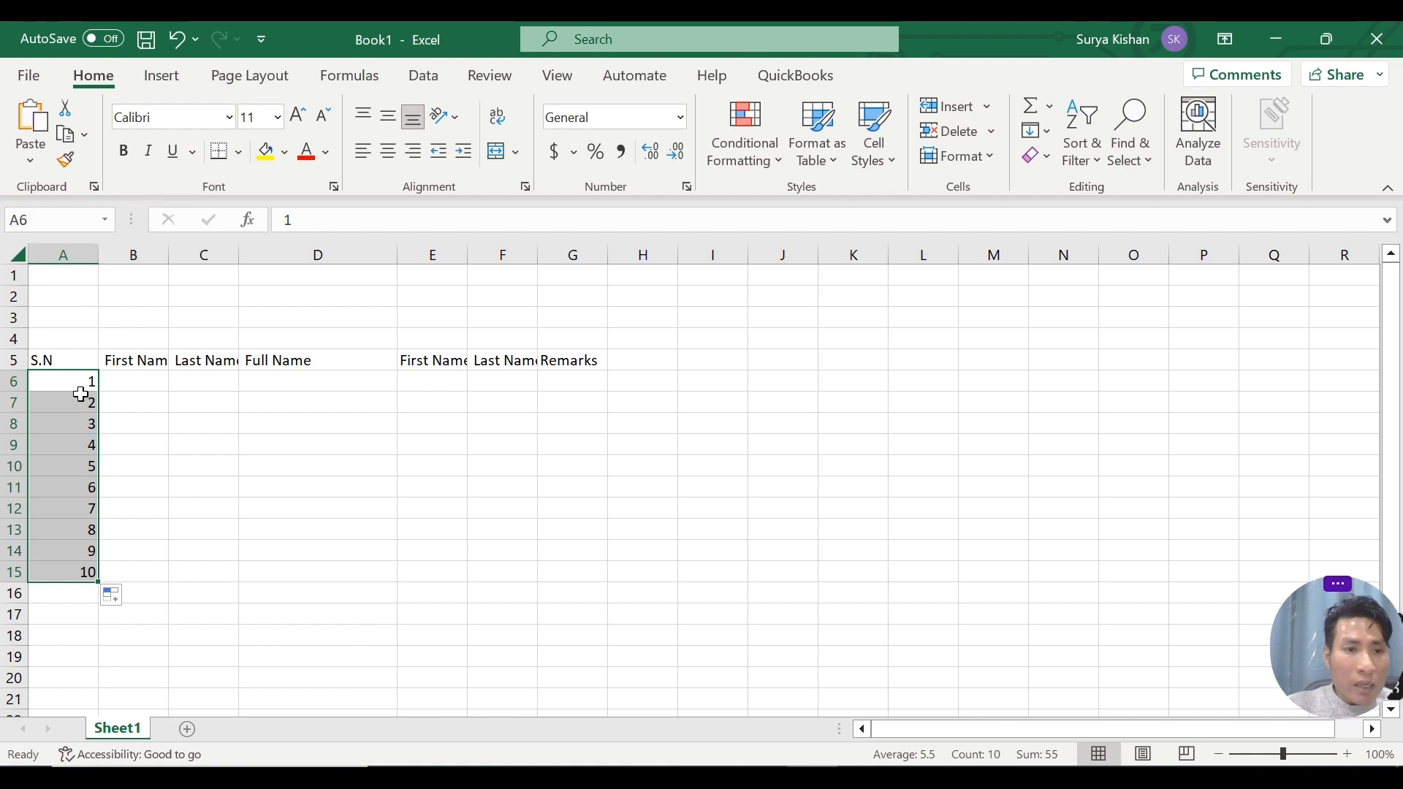
# Convert the range A5:G15 into a table with headers.
pyautogui.moveTo(62, 360); pyautogui.dragTo(599, 583)
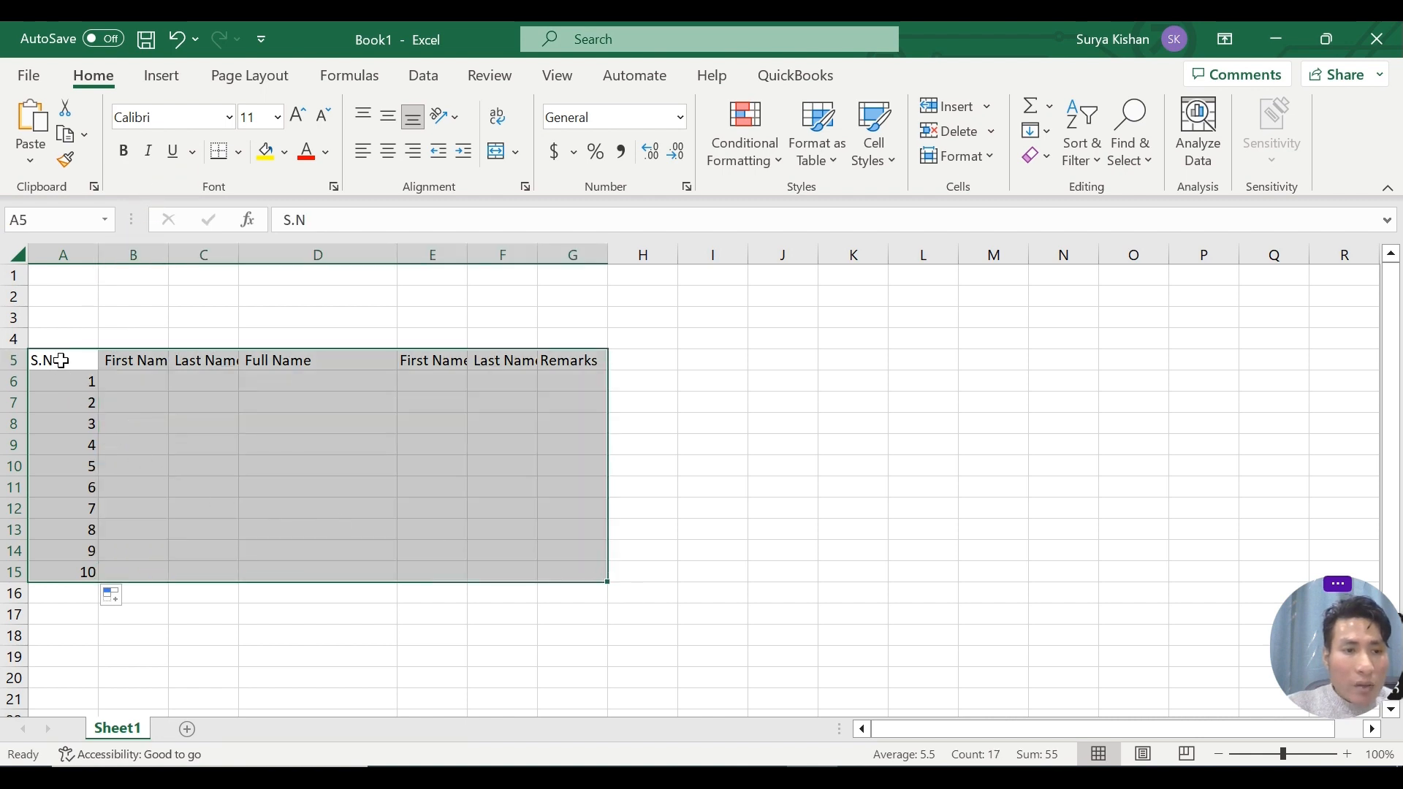
pyautogui.moveTo(60, 357); pyautogui.dragTo(604, 570)
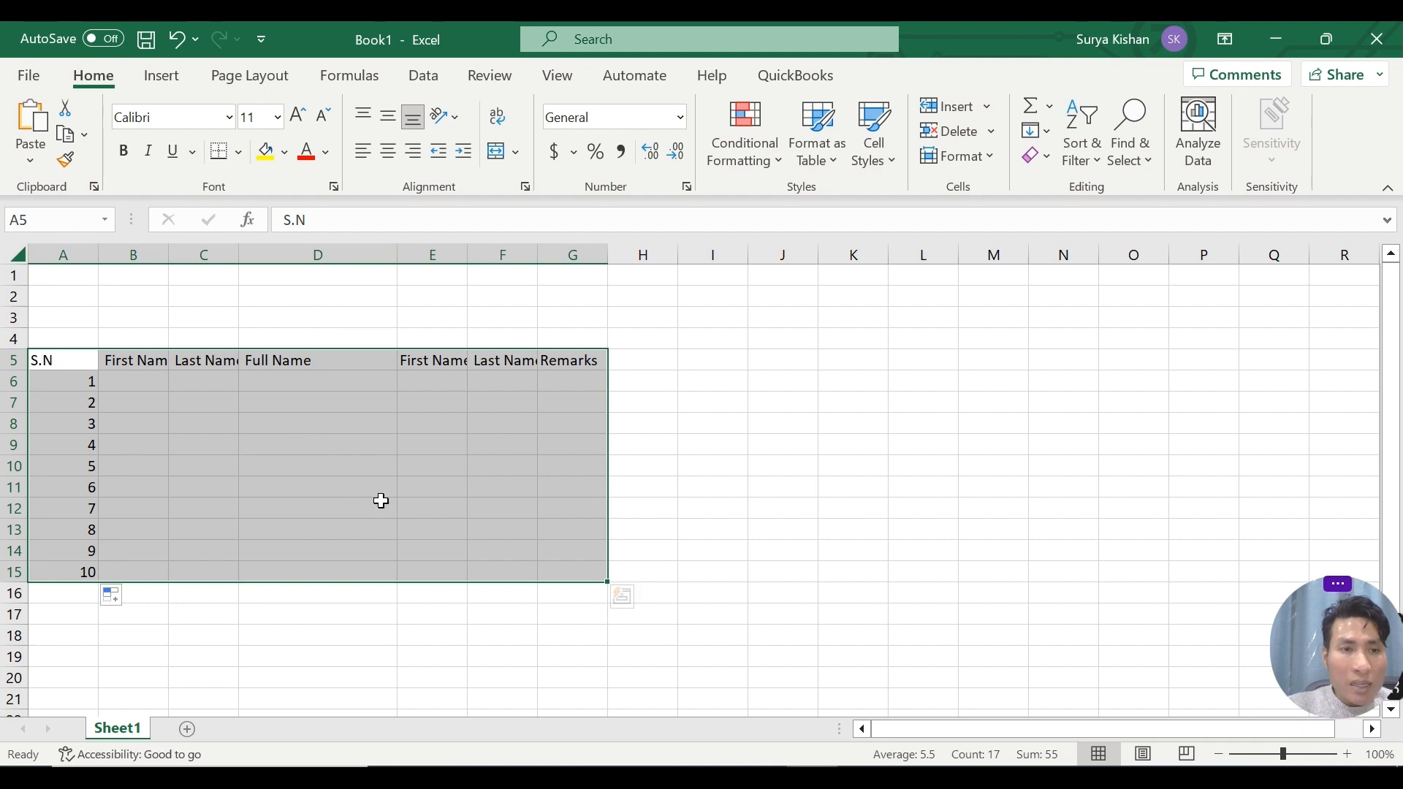
pyautogui.click(174, 88)
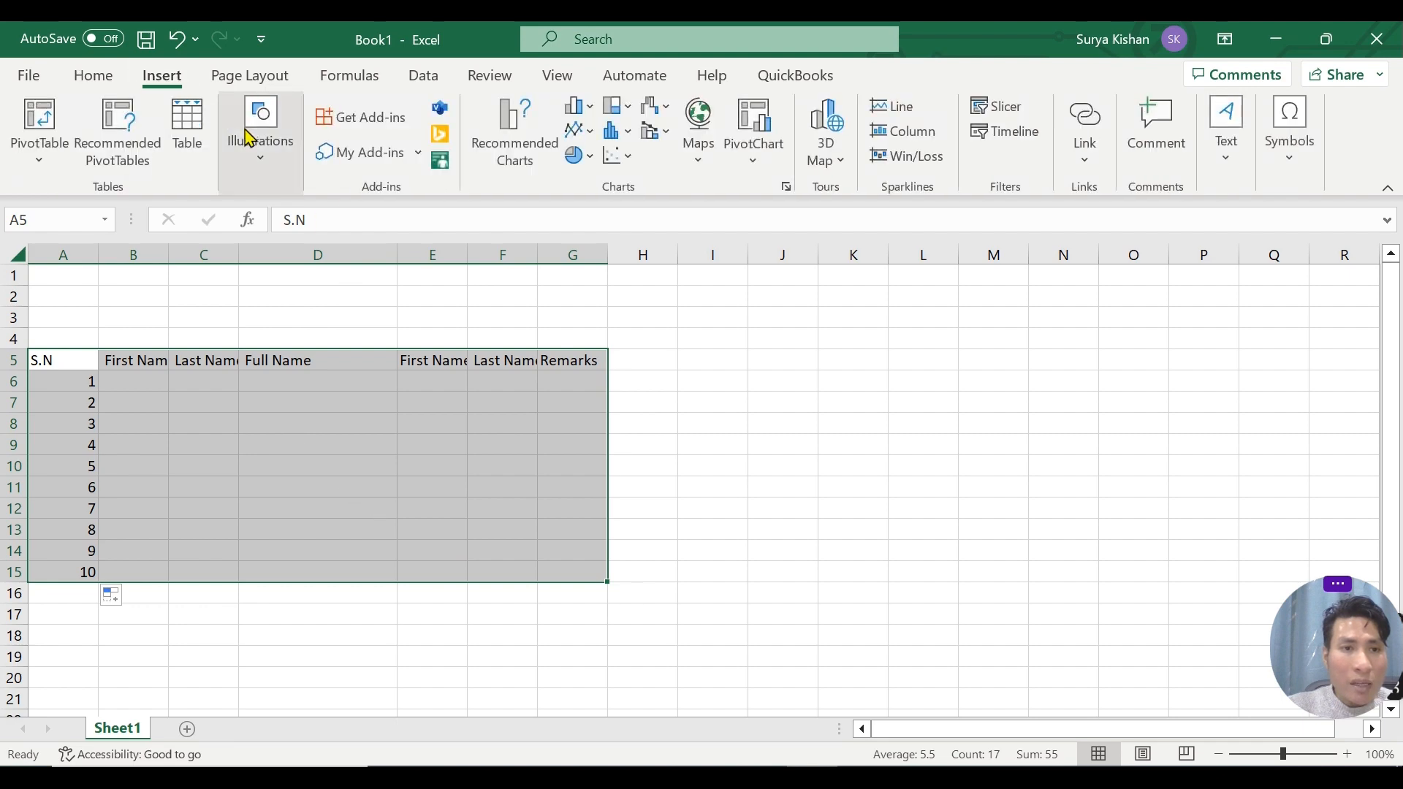
pyautogui.click(192, 131)
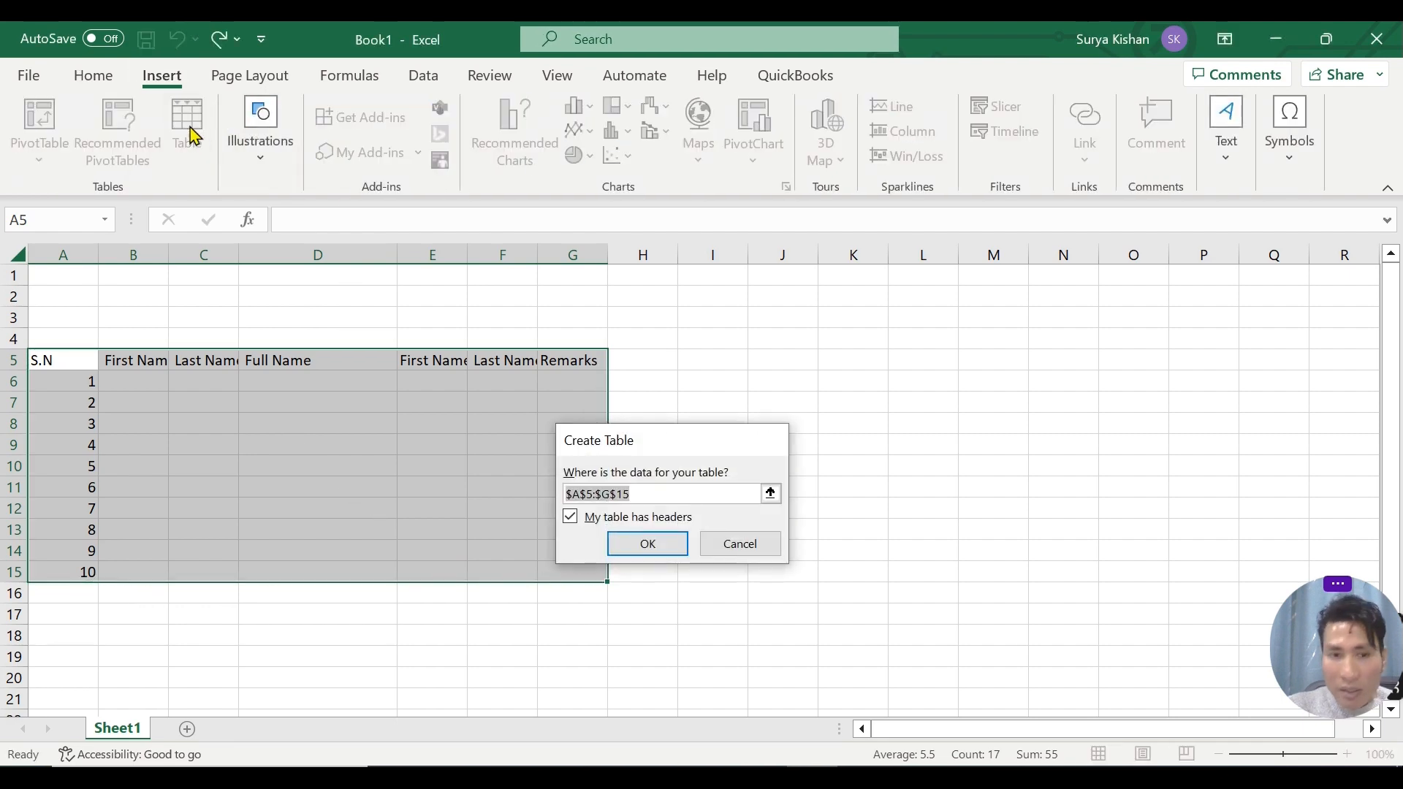
pyautogui.press('Return')
pyautogui.click(453, 462)
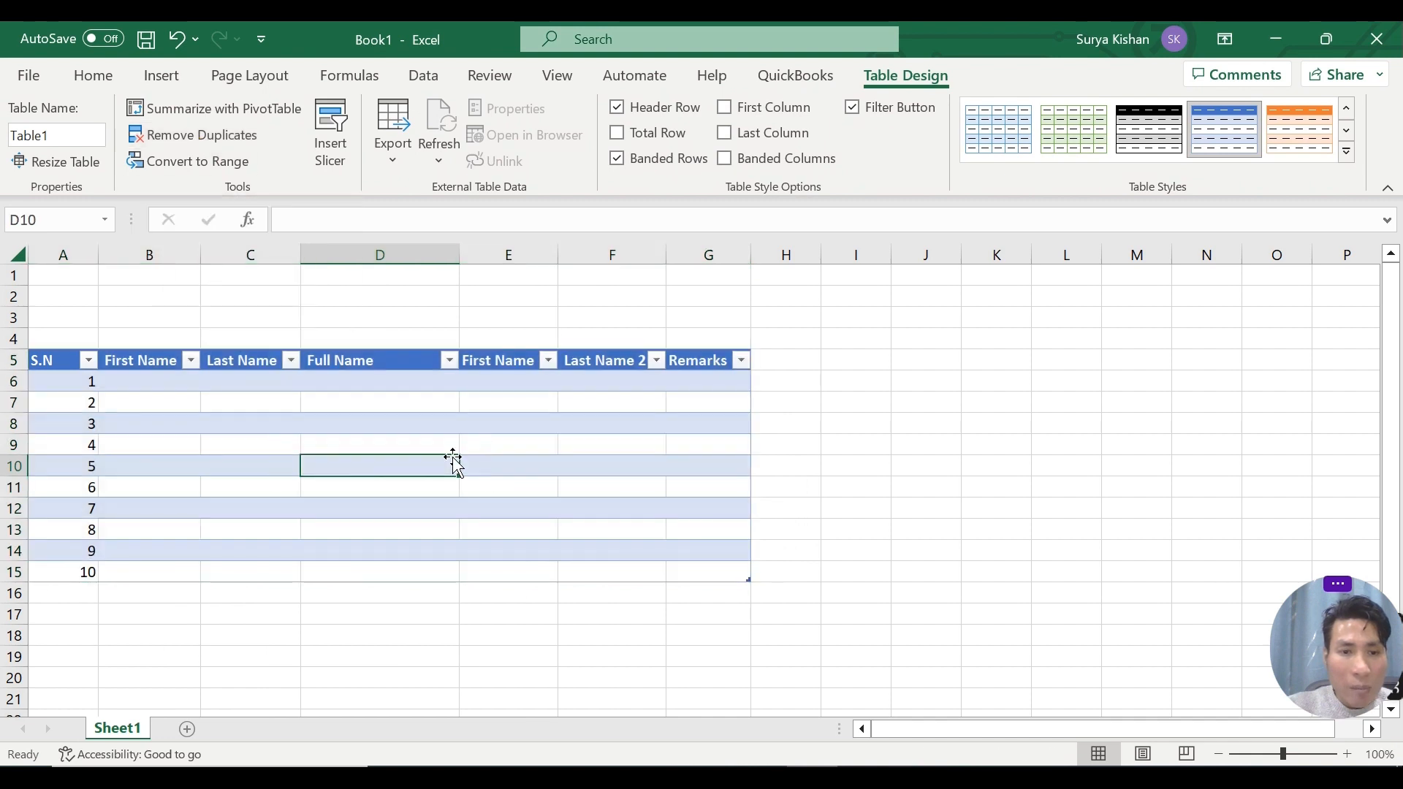
# Widen columns D, E and G and centre the contents of the S.N column.
pyautogui.moveTo(456, 251); pyautogui.dragTo(481, 250)
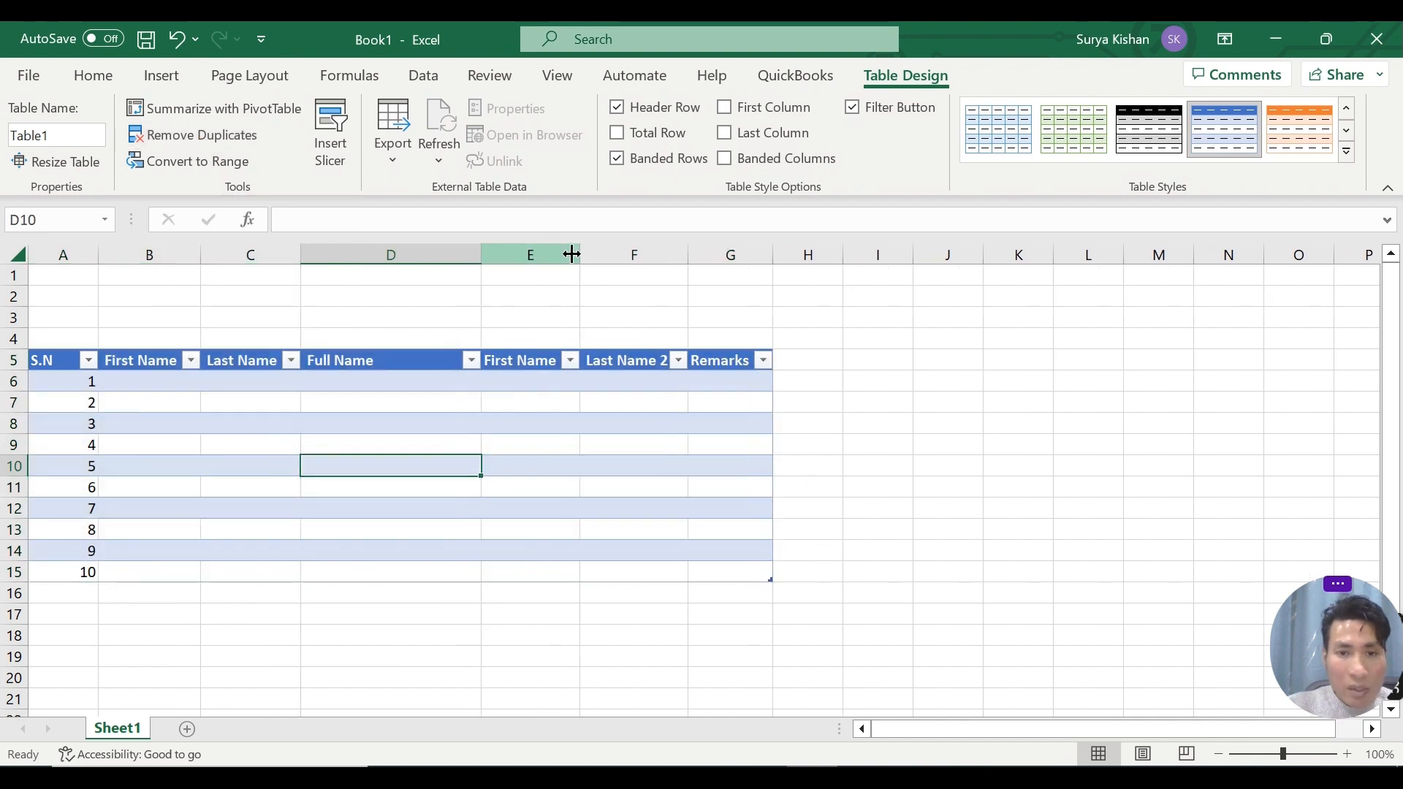
pyautogui.moveTo(581, 250); pyautogui.dragTo(686, 250)
pyautogui.moveTo(880, 251); pyautogui.dragTo(993, 251)
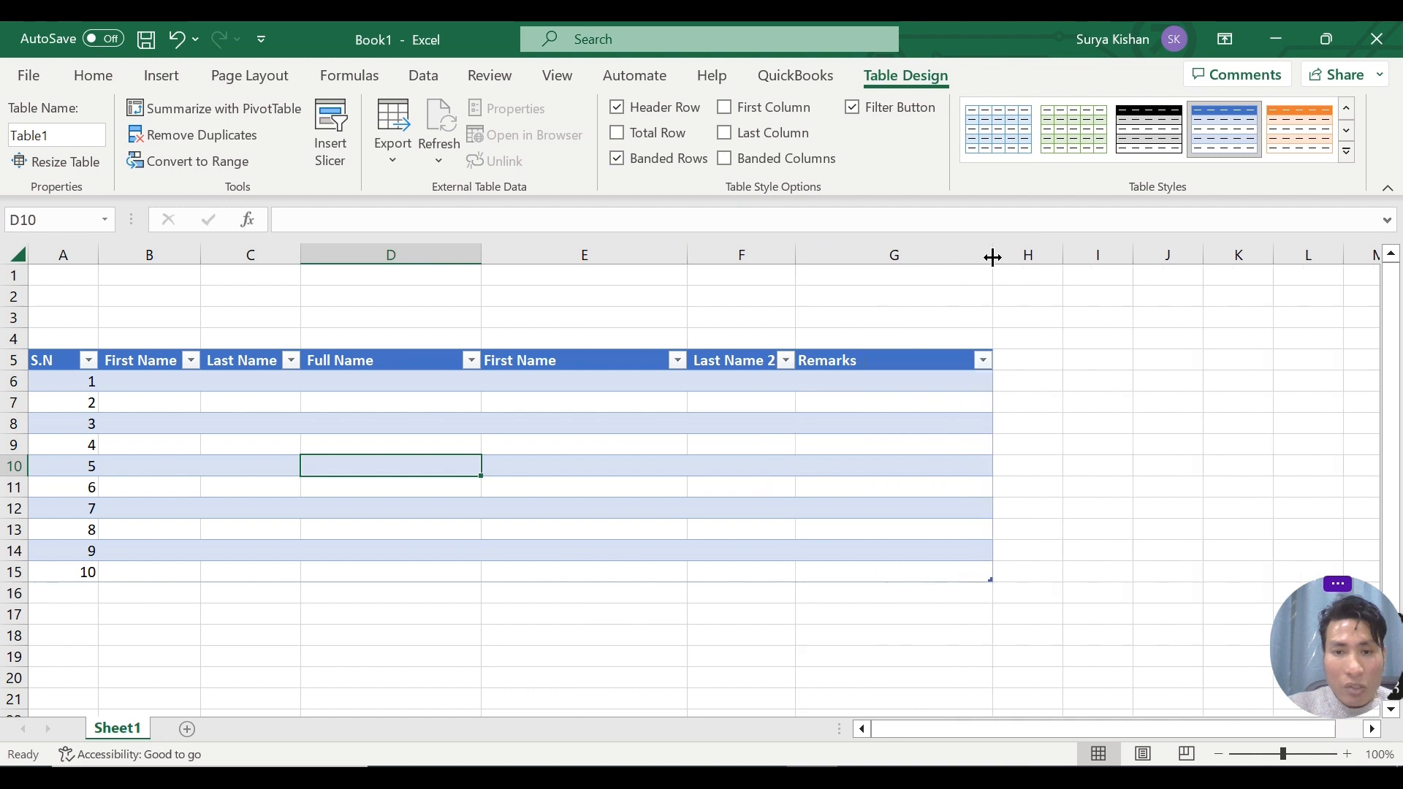
pyautogui.click(66, 254)
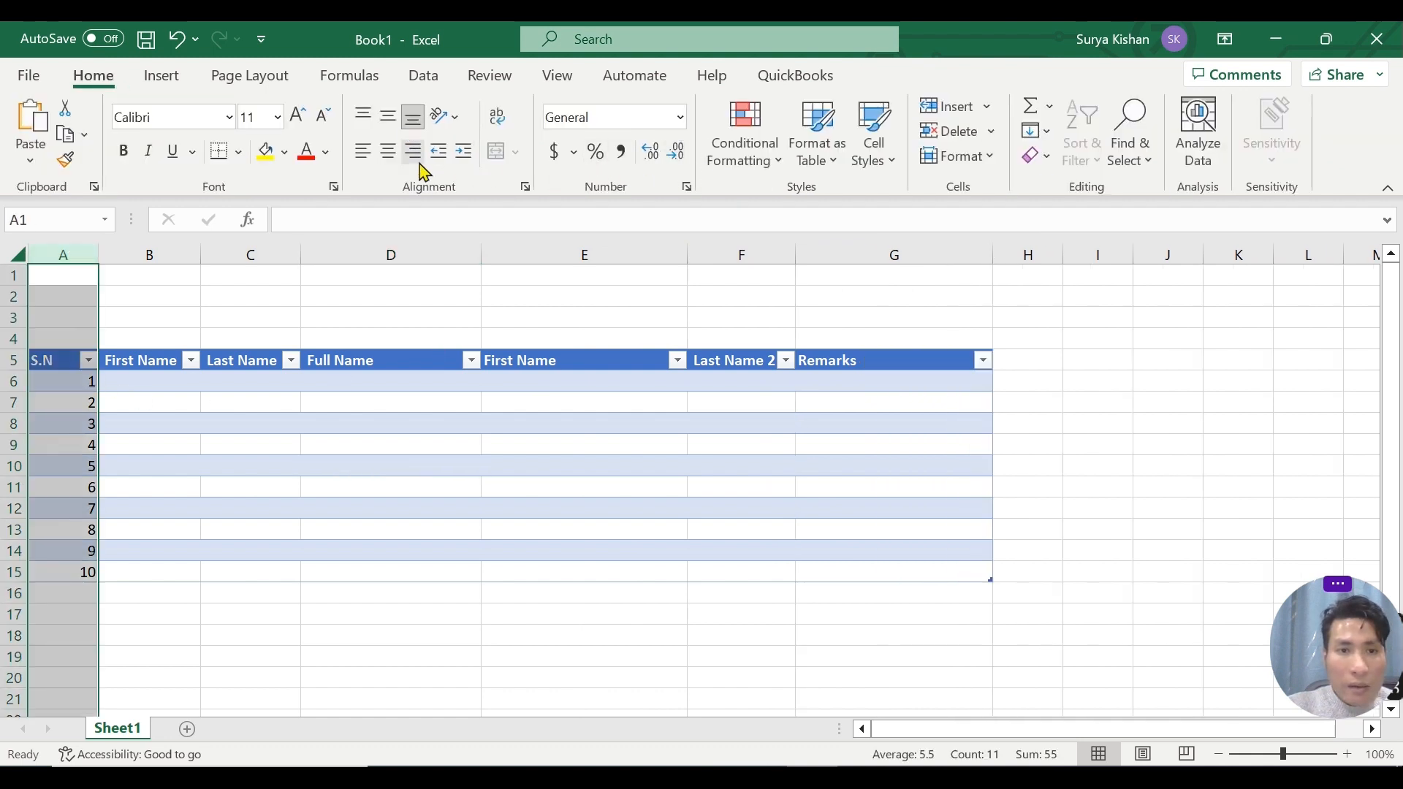
pyautogui.click(388, 151)
# Enter a person's first and last name in columns B and C for serial numbers 1 and 2.
pyautogui.click(174, 388)
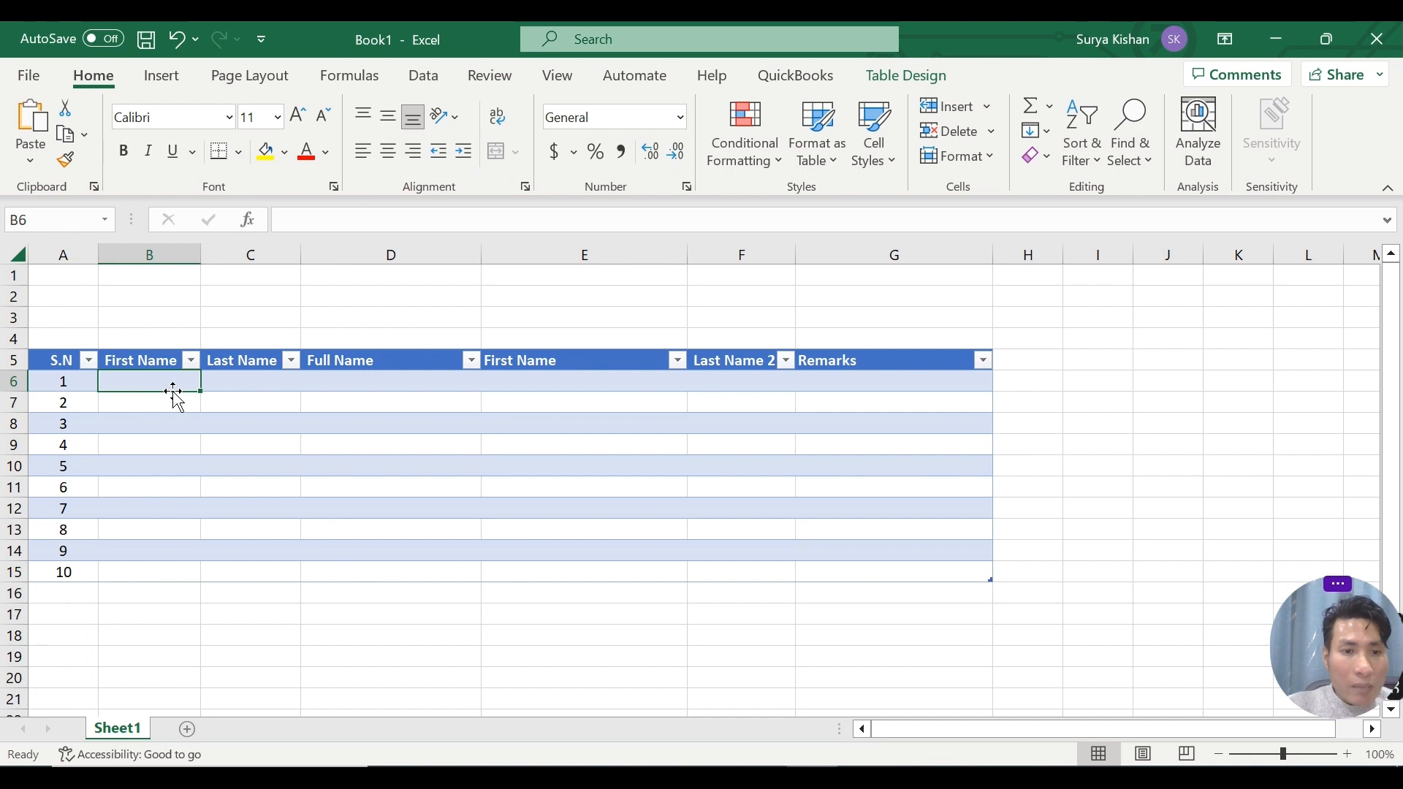
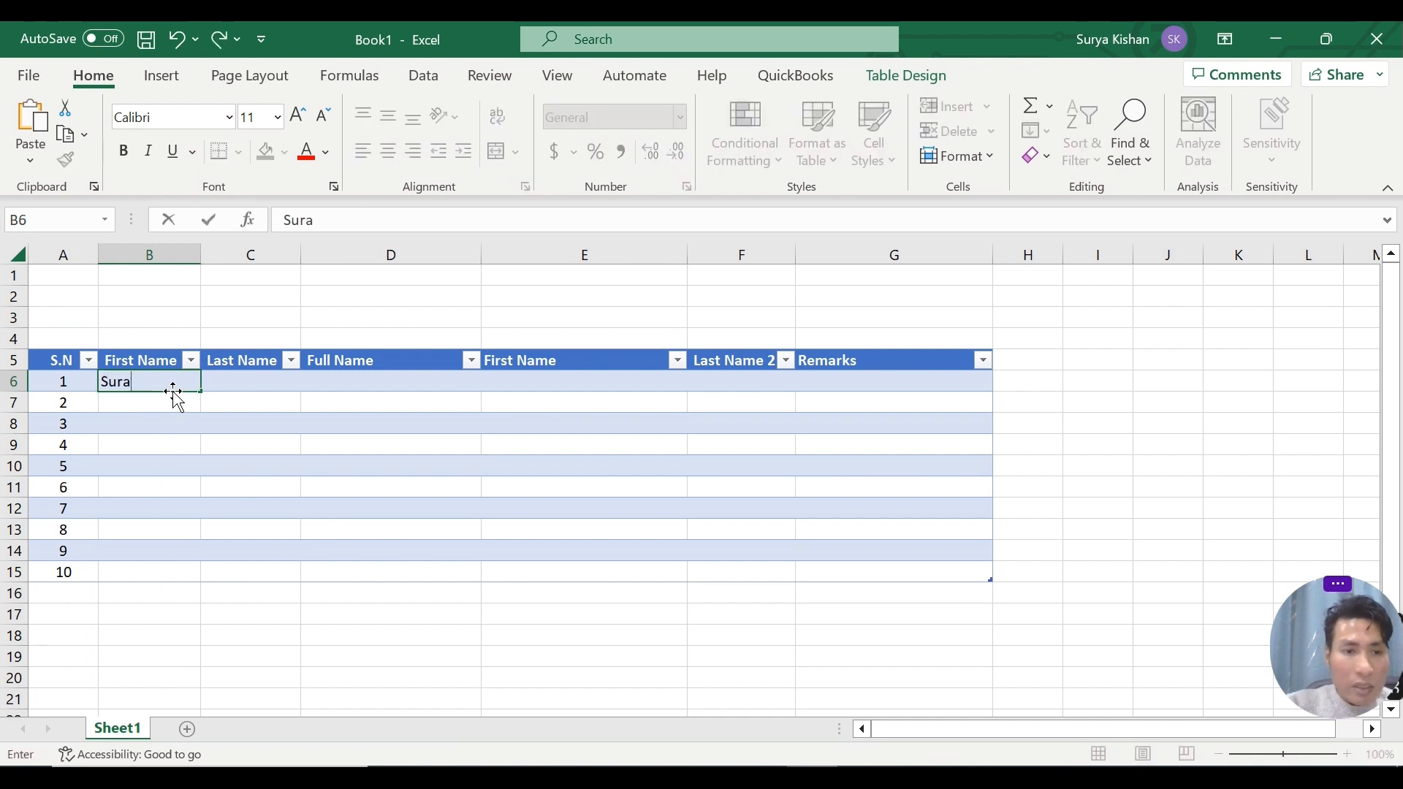
pyautogui.press('Tab')
pyautogui.press('Return')
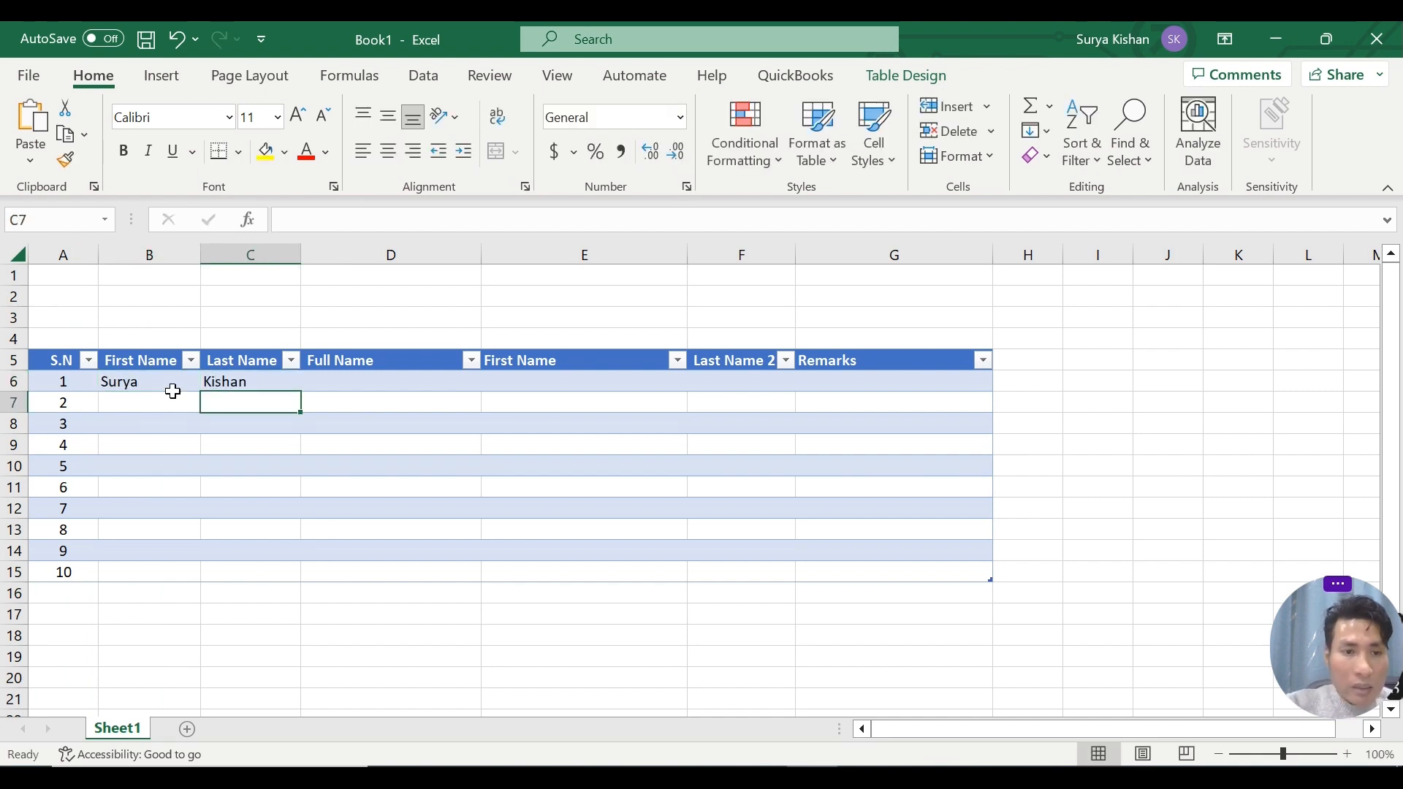
pyautogui.click(178, 401)
pyautogui.press('Tab')
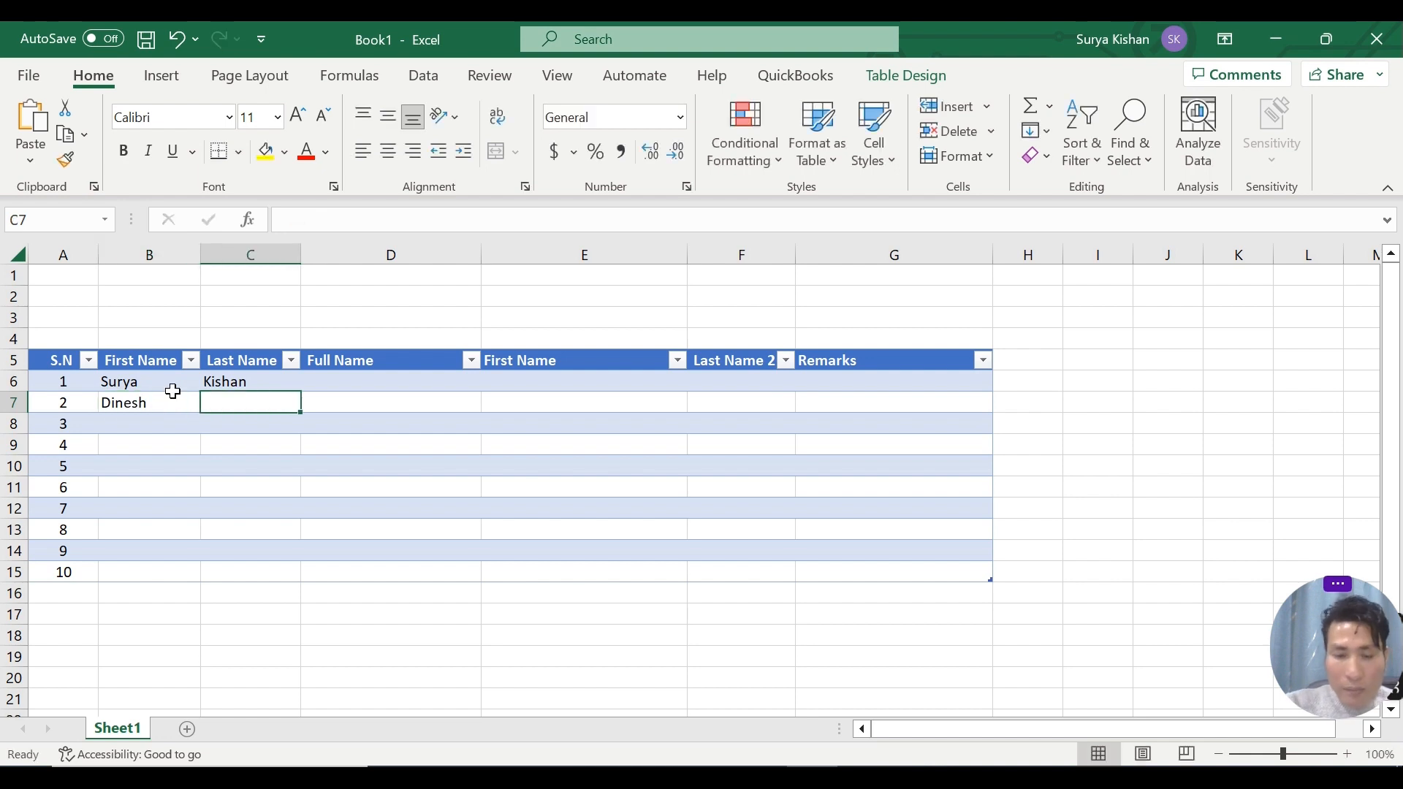
pyautogui.press('Return')
# Fill in the first and last names in columns B and C for serial numbers 3 and 4.
pyautogui.hotkey('shift', 'Tab')
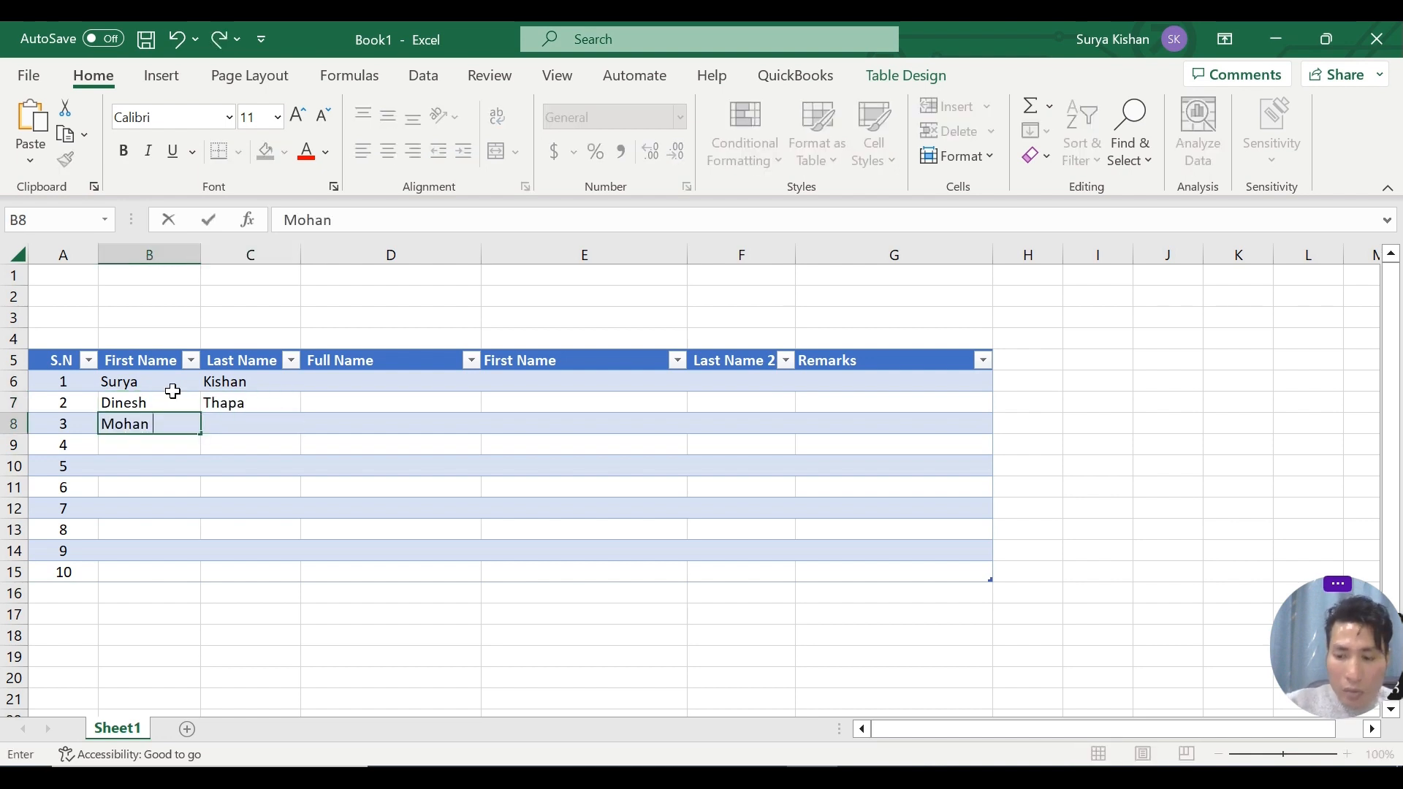
pyautogui.press('Tab')
pyautogui.press('Return')
pyautogui.press('Left')
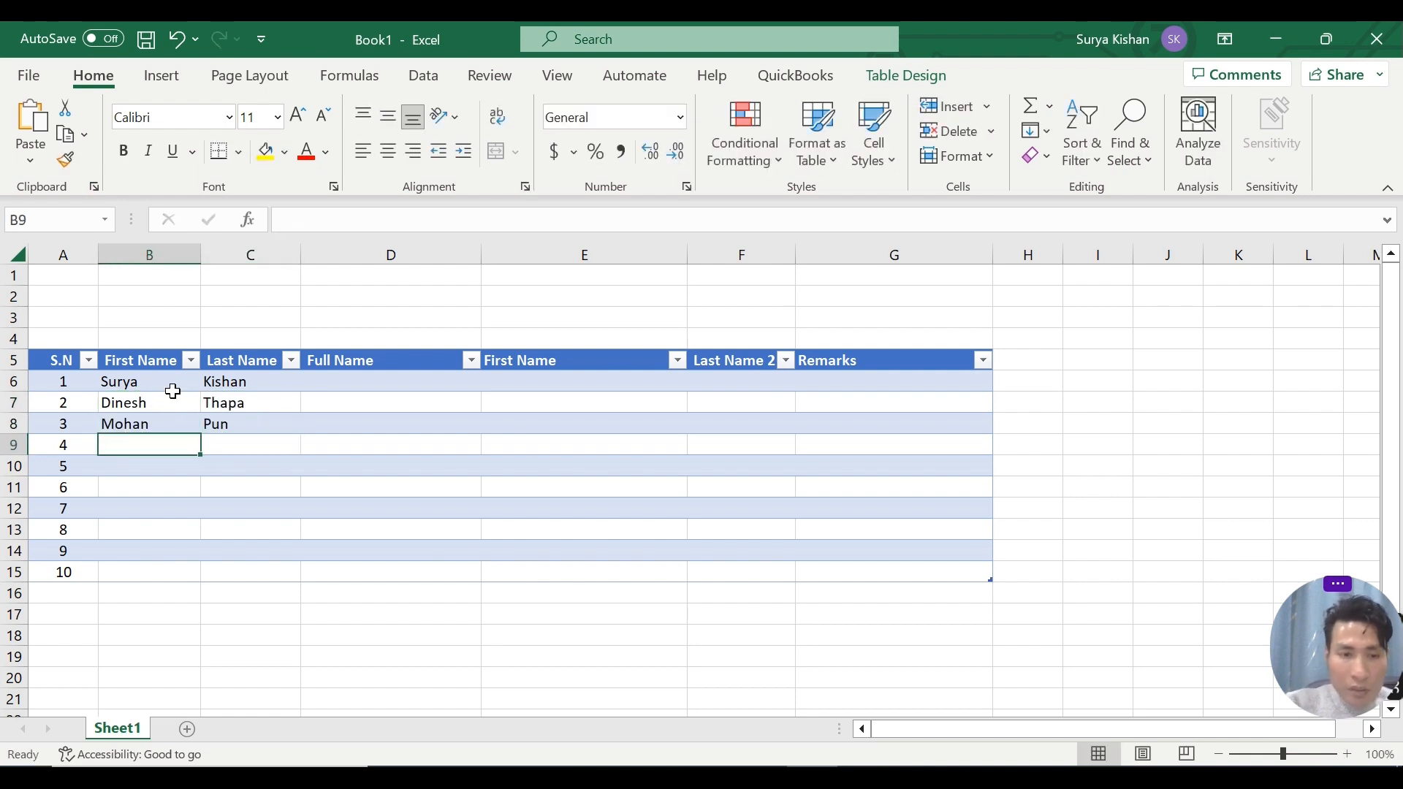
pyautogui.press('Tab')
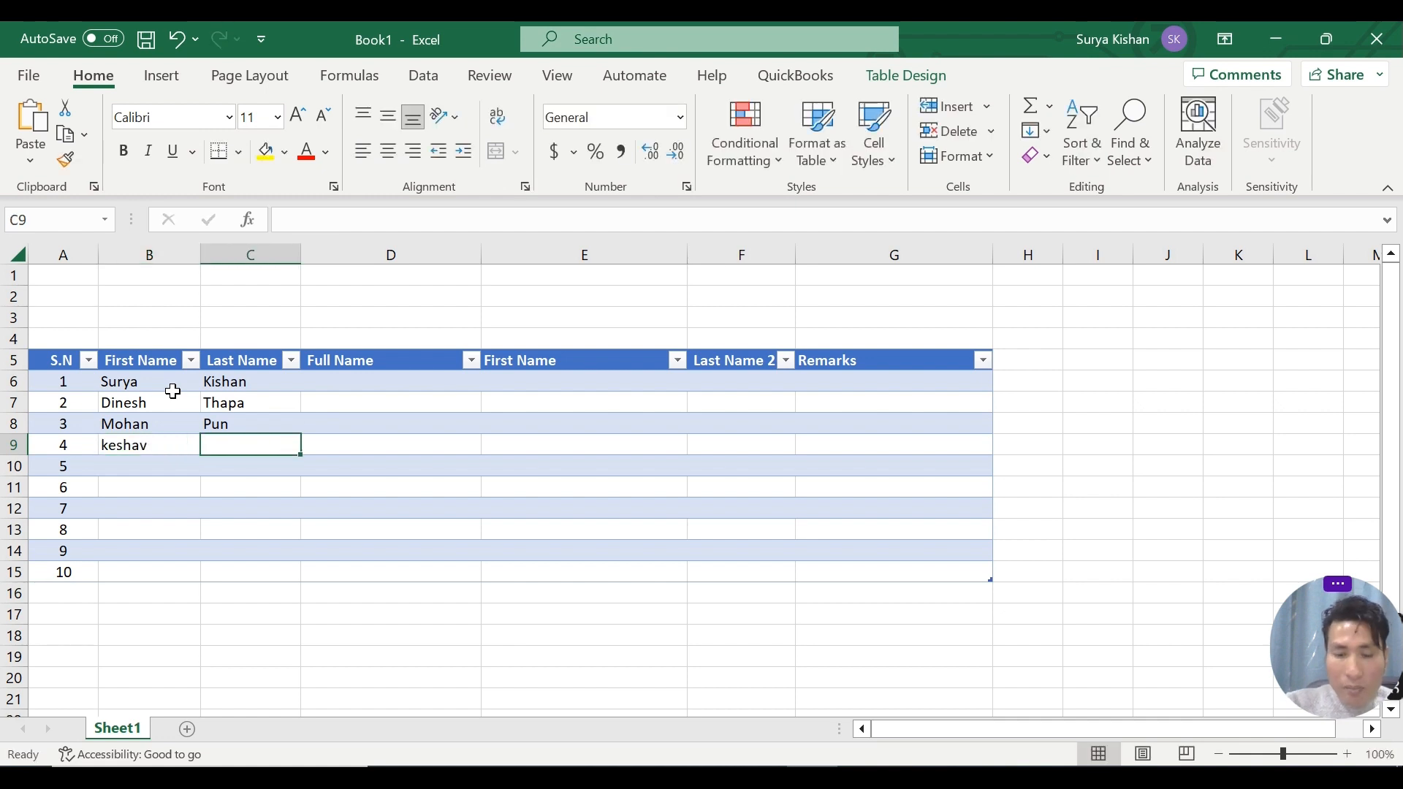
pyautogui.press('Return')
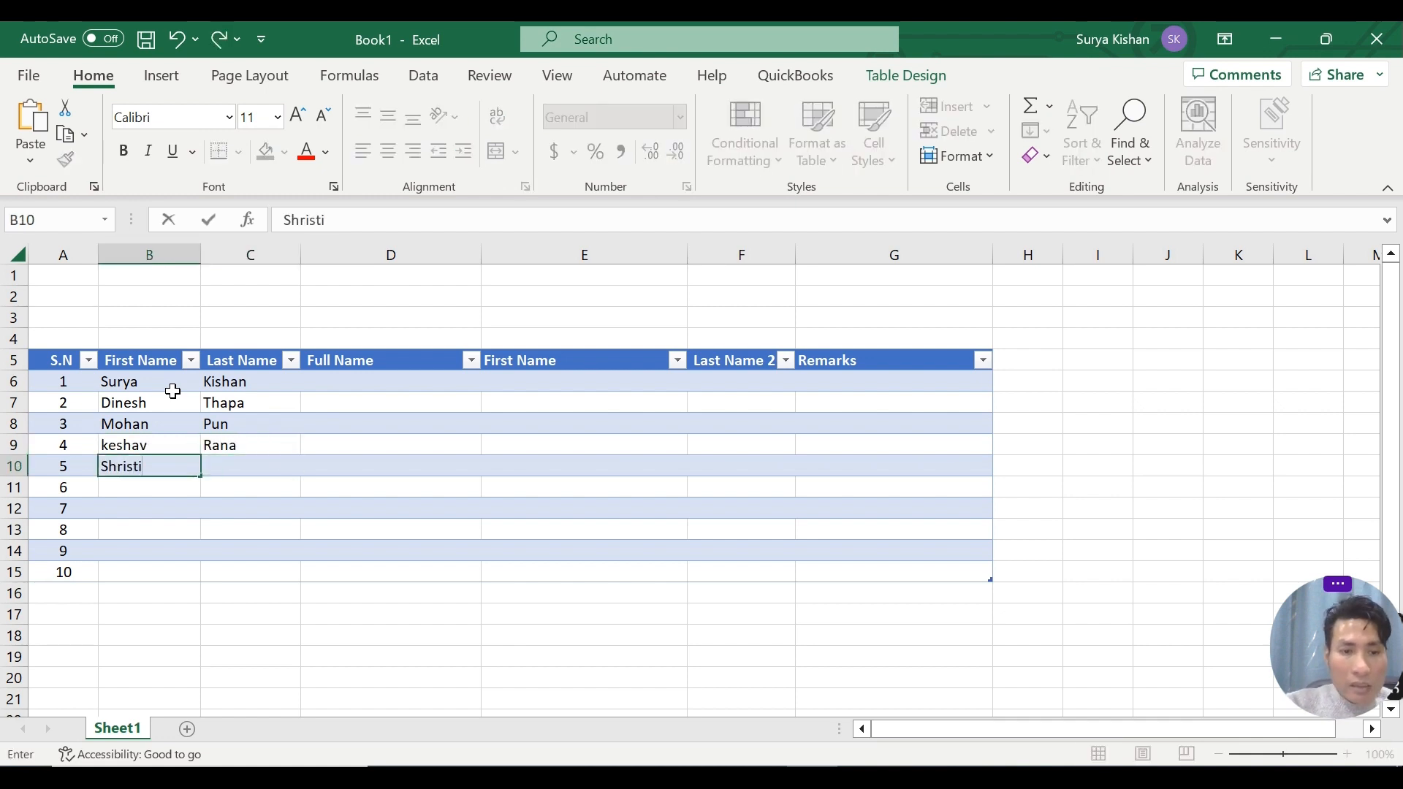
# Enter the fifth person's first name in B10 and last name in C10.
pyautogui.press('Tab')
pyautogui.press('Return')
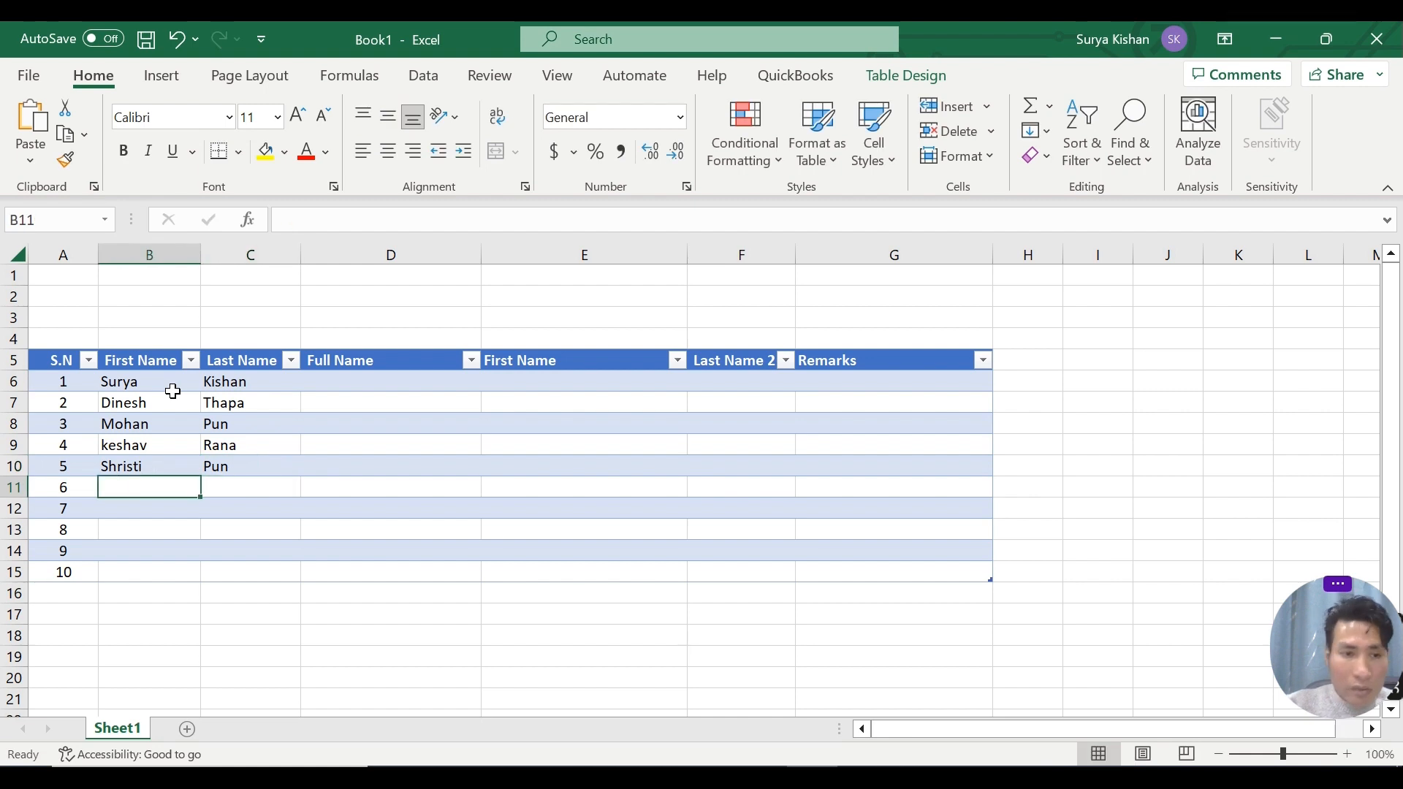
# Fill in the first and last names in columns B and C for serial numbers 6 and 7.
pyautogui.press('Tab')
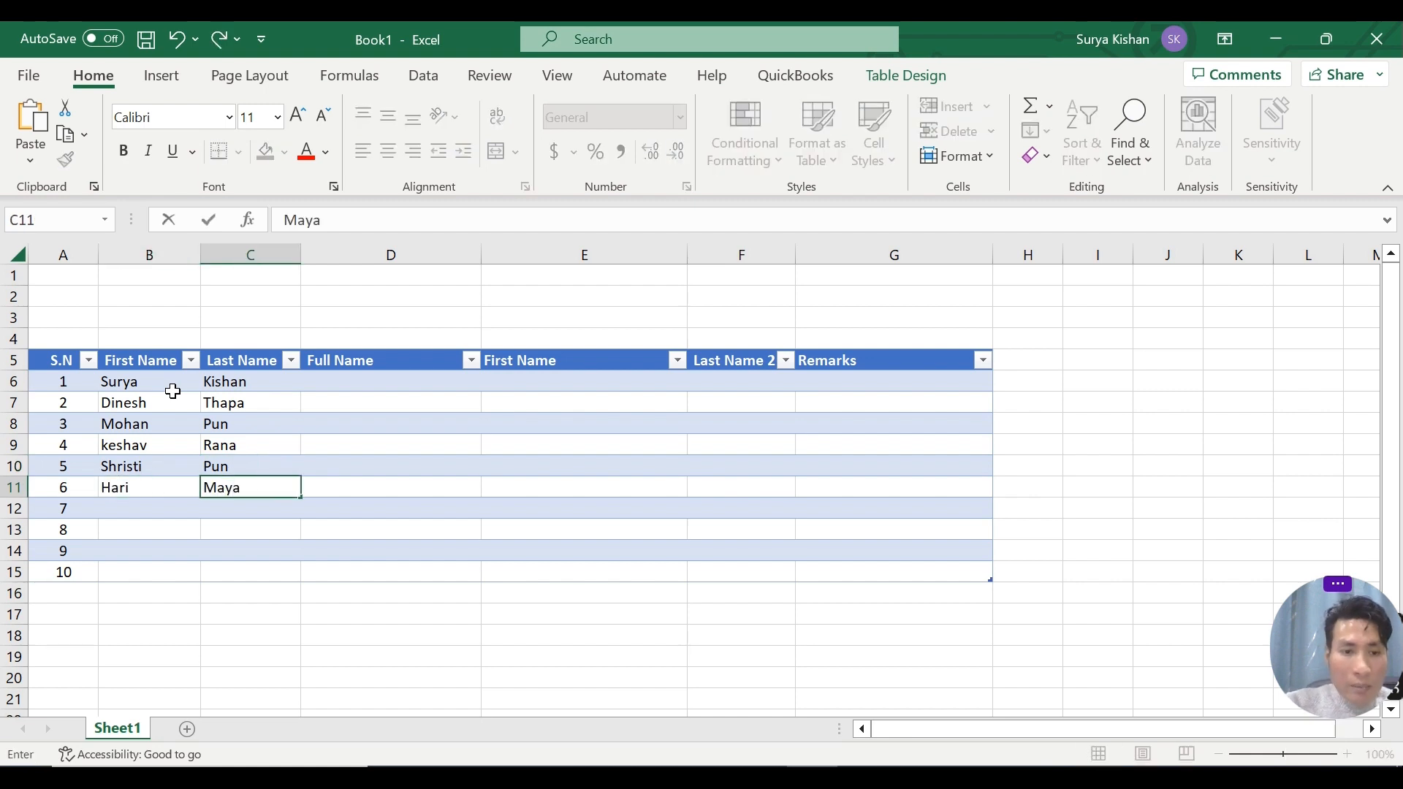
pyautogui.press('Return')
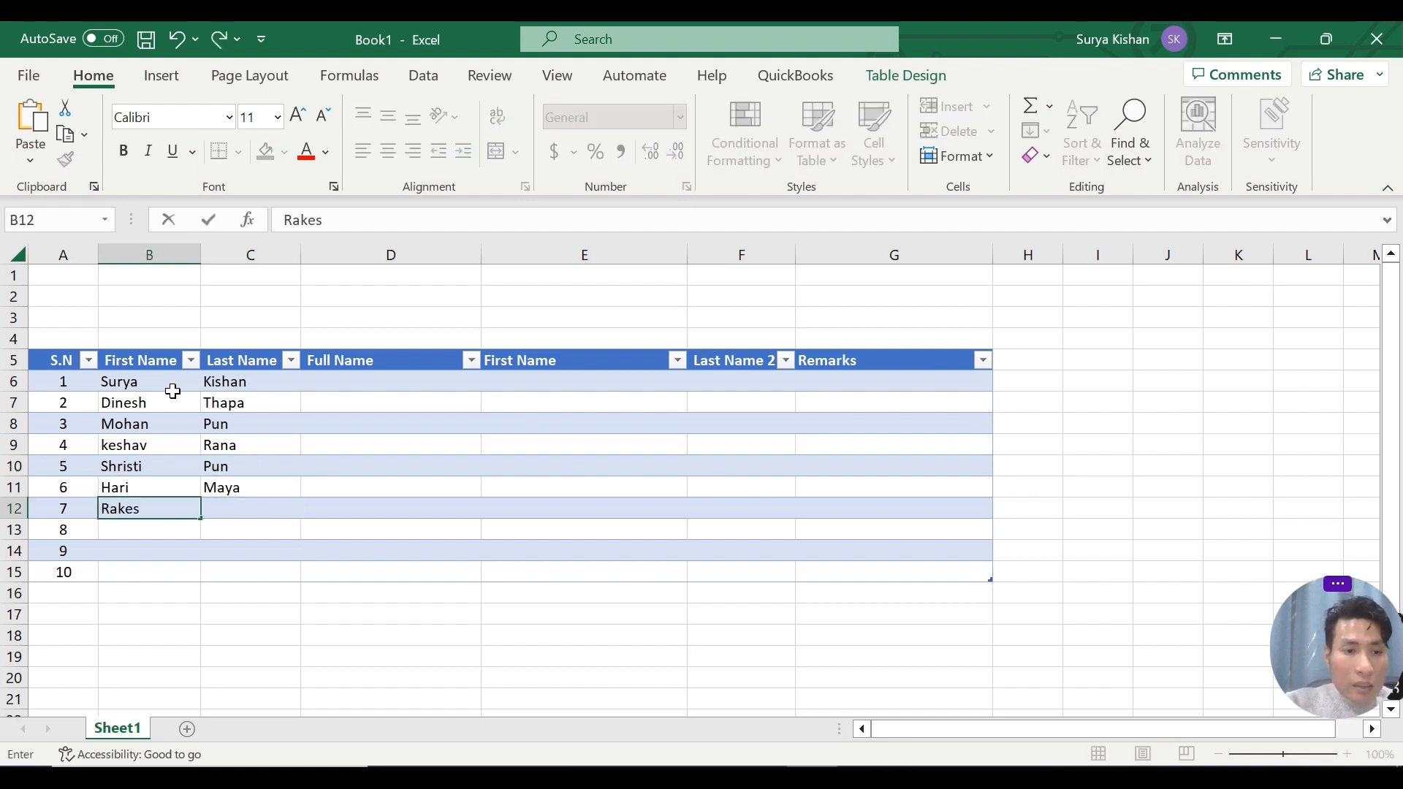
pyautogui.press('Tab')
pyautogui.press('Return')
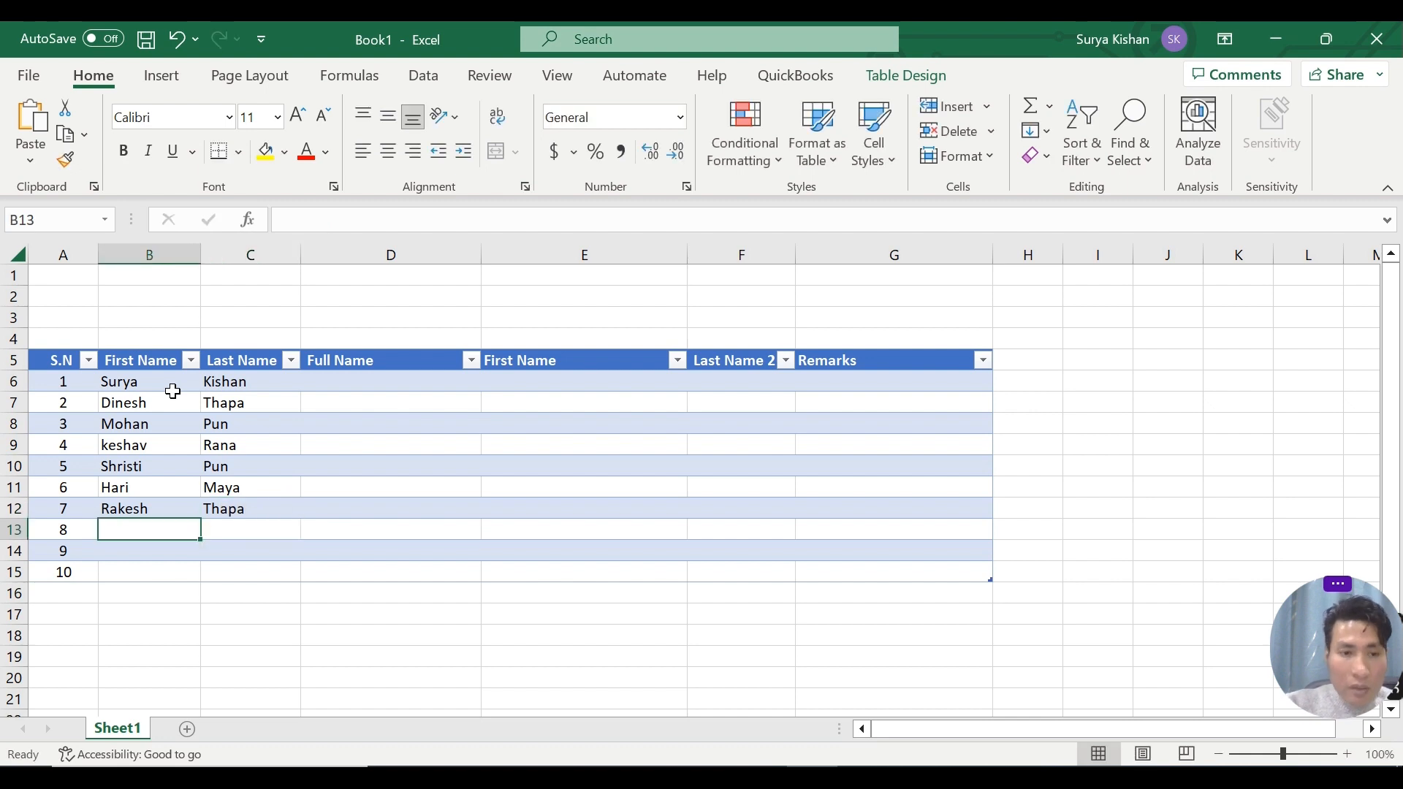
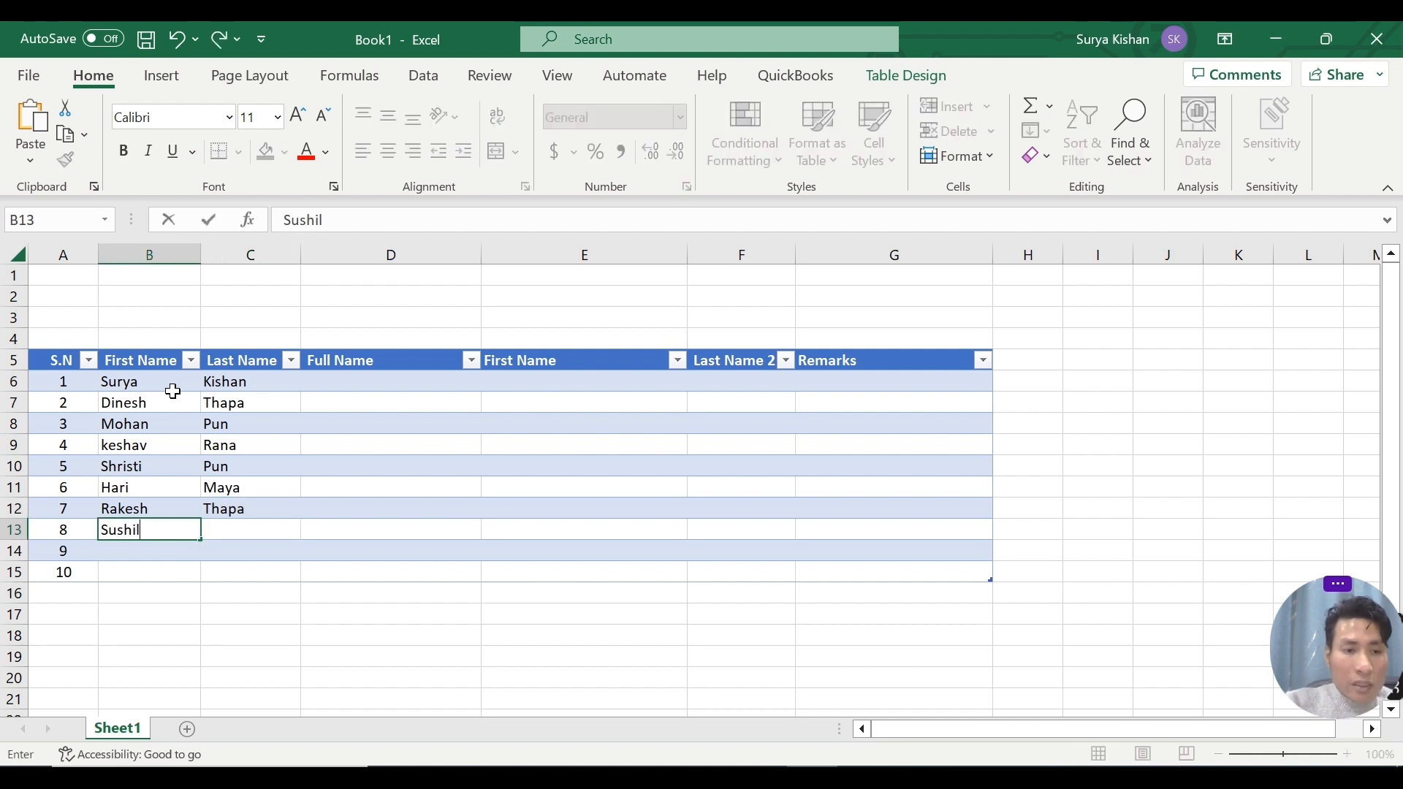
# Fill in the first and last names in columns B and C for serial numbers 8 and 9.
pyautogui.press('Tab')
pyautogui.press('Return')
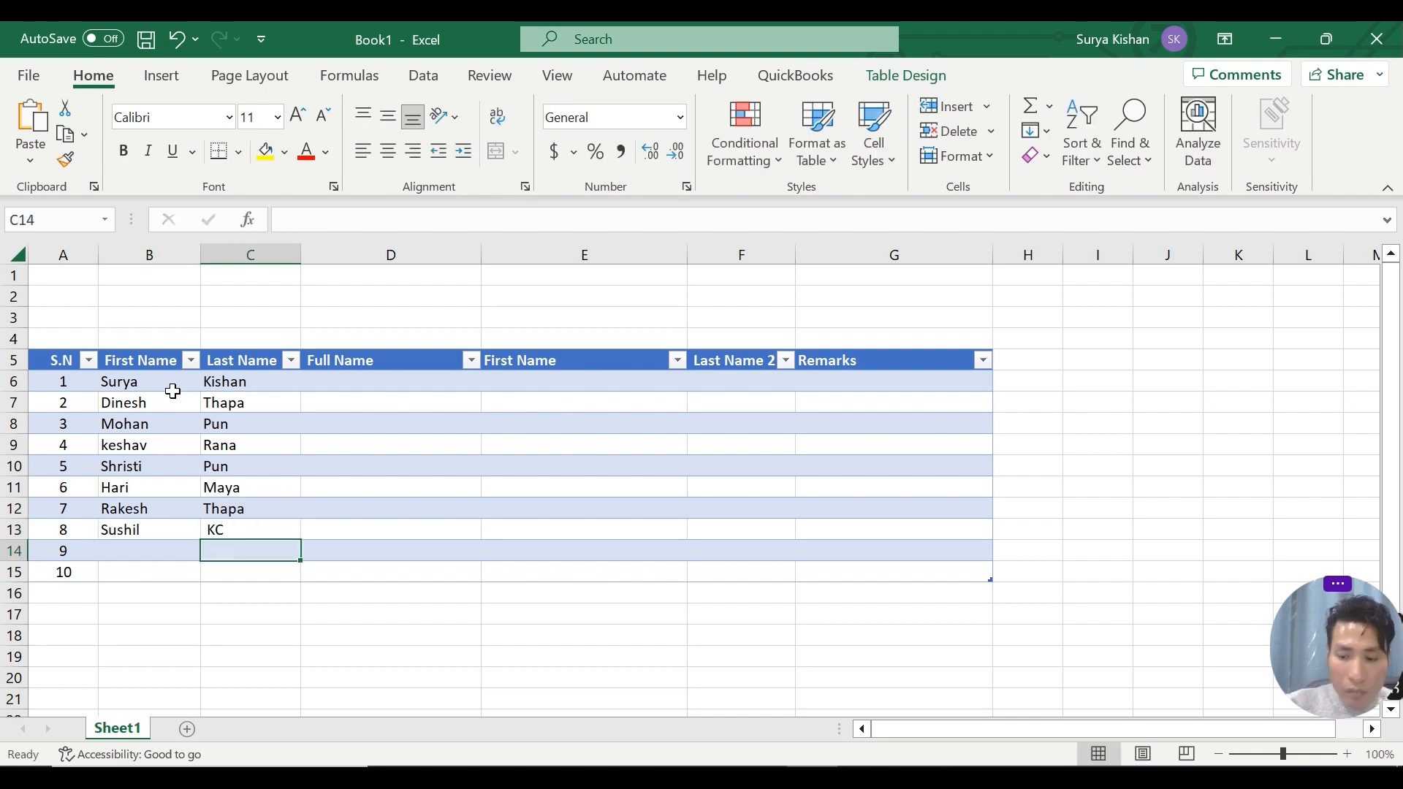
pyautogui.press('Left')
pyautogui.press('Tab')
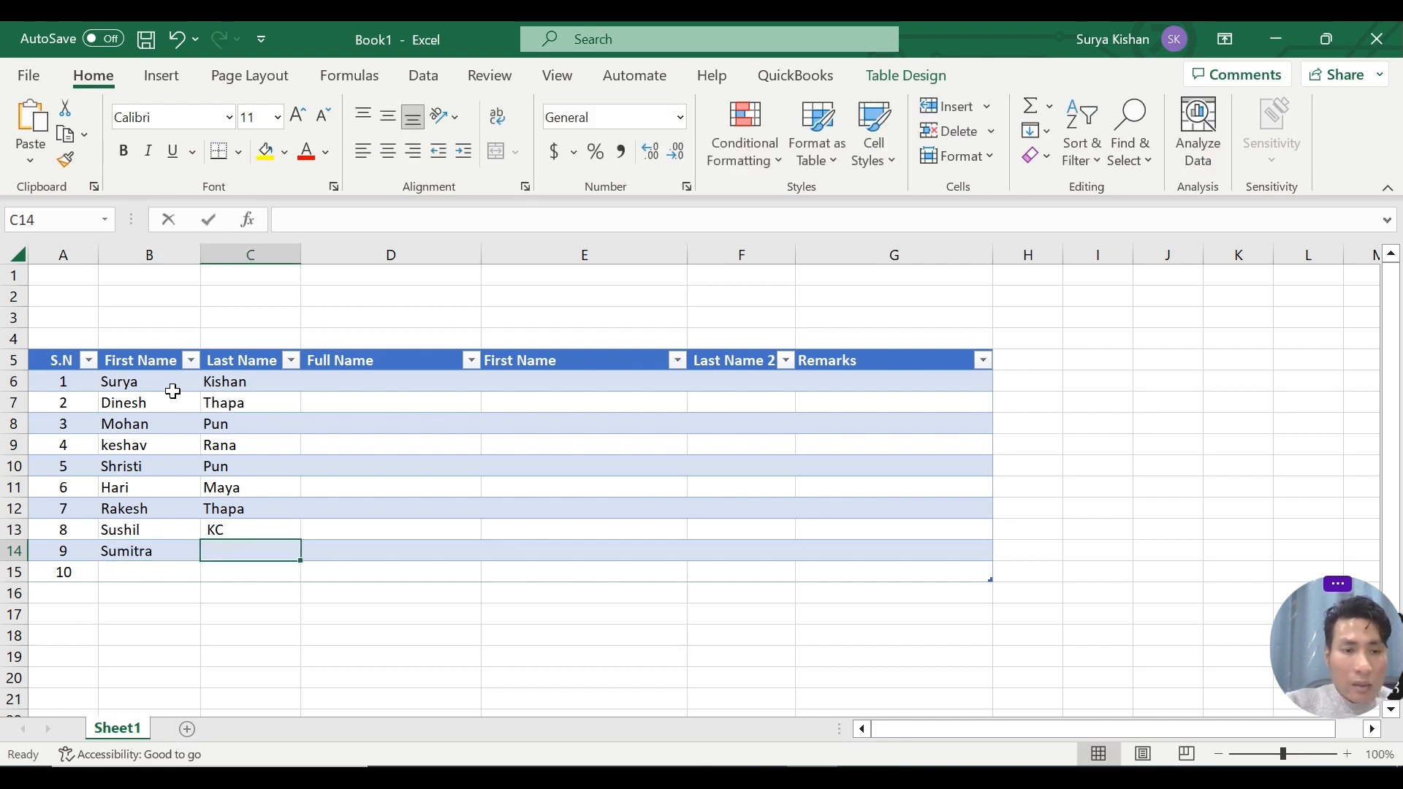
pyautogui.press('Return')
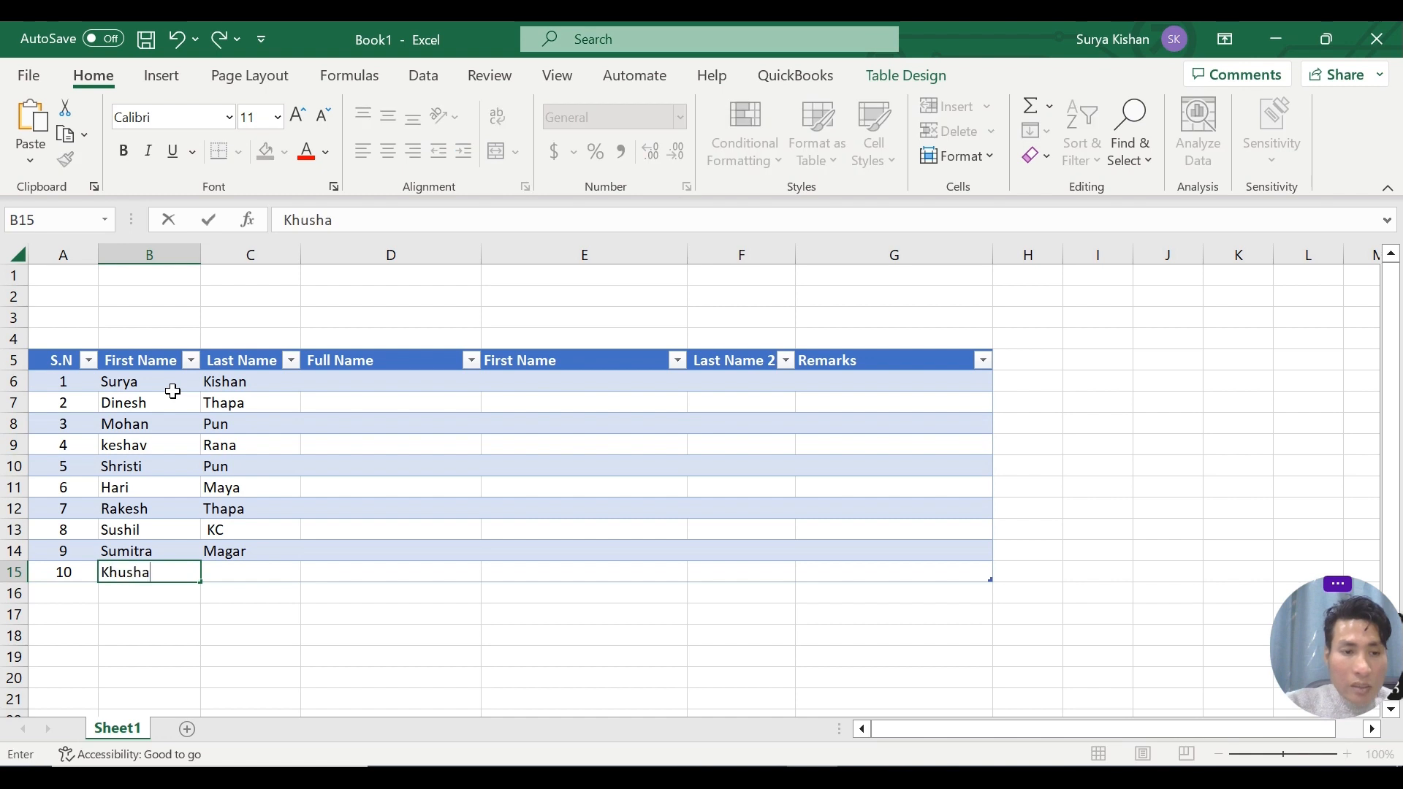
# Enter the tenth person's first name in B15 and last name in C15.
pyautogui.press('Tab')
pyautogui.press('Return')
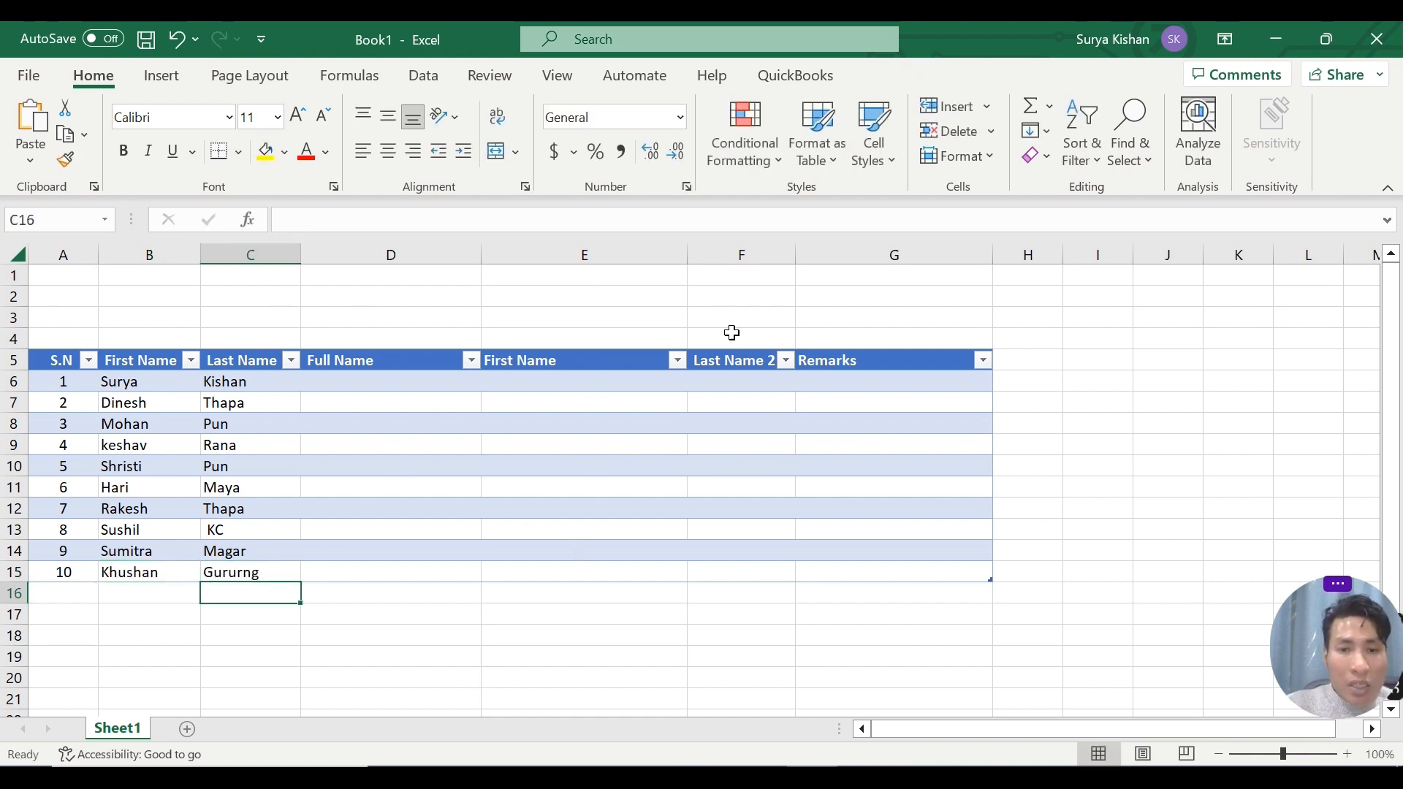
pyautogui.click(186, 385)
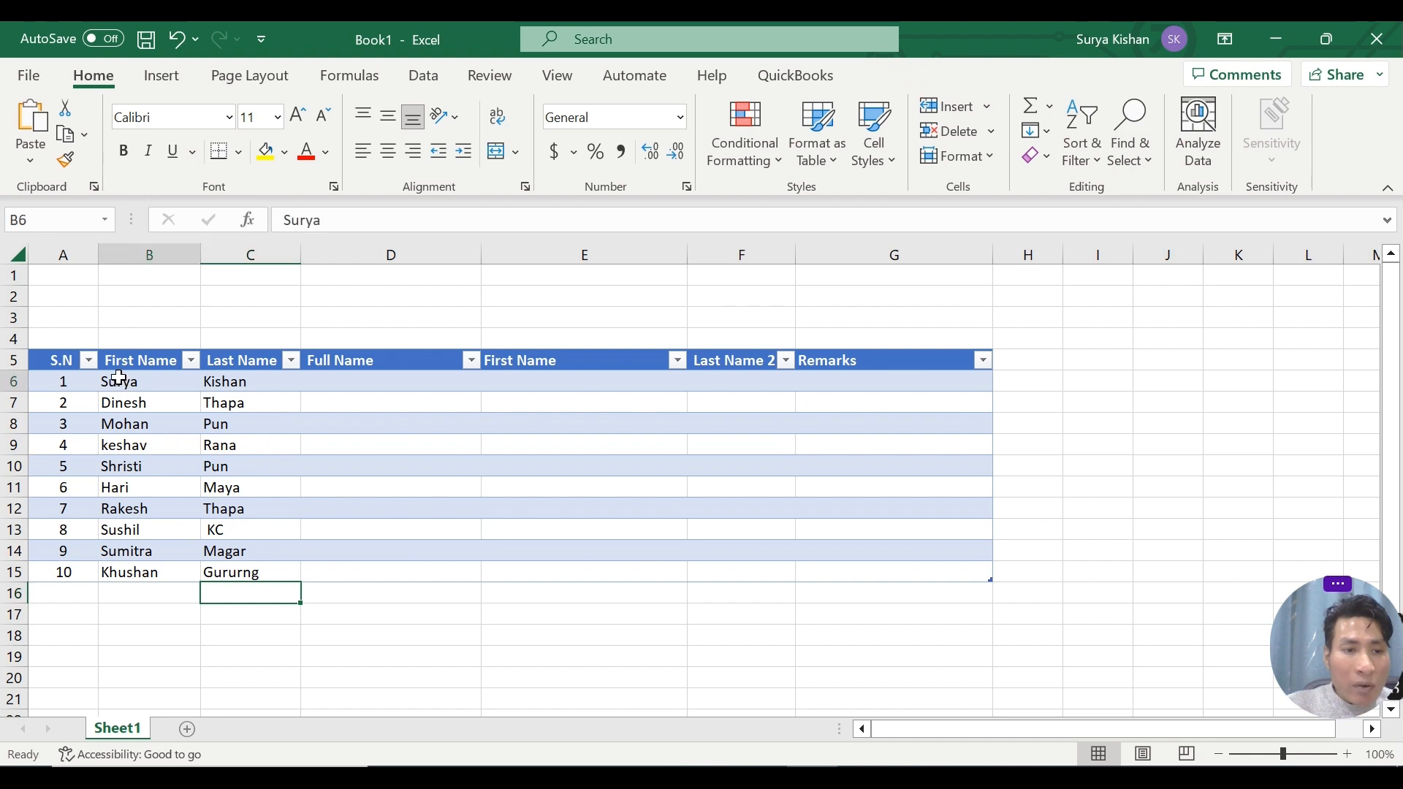
pyautogui.click(243, 360)
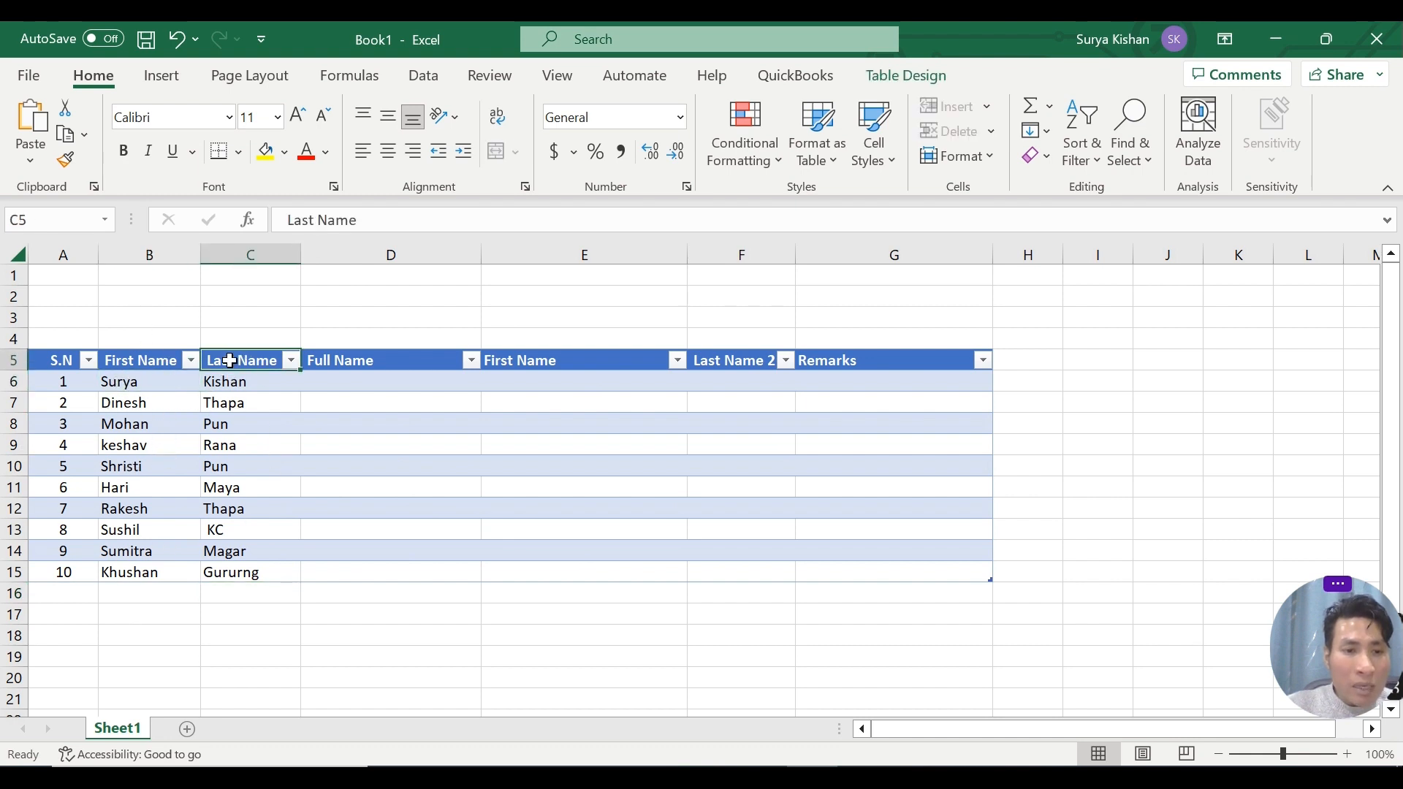
pyautogui.click(238, 512)
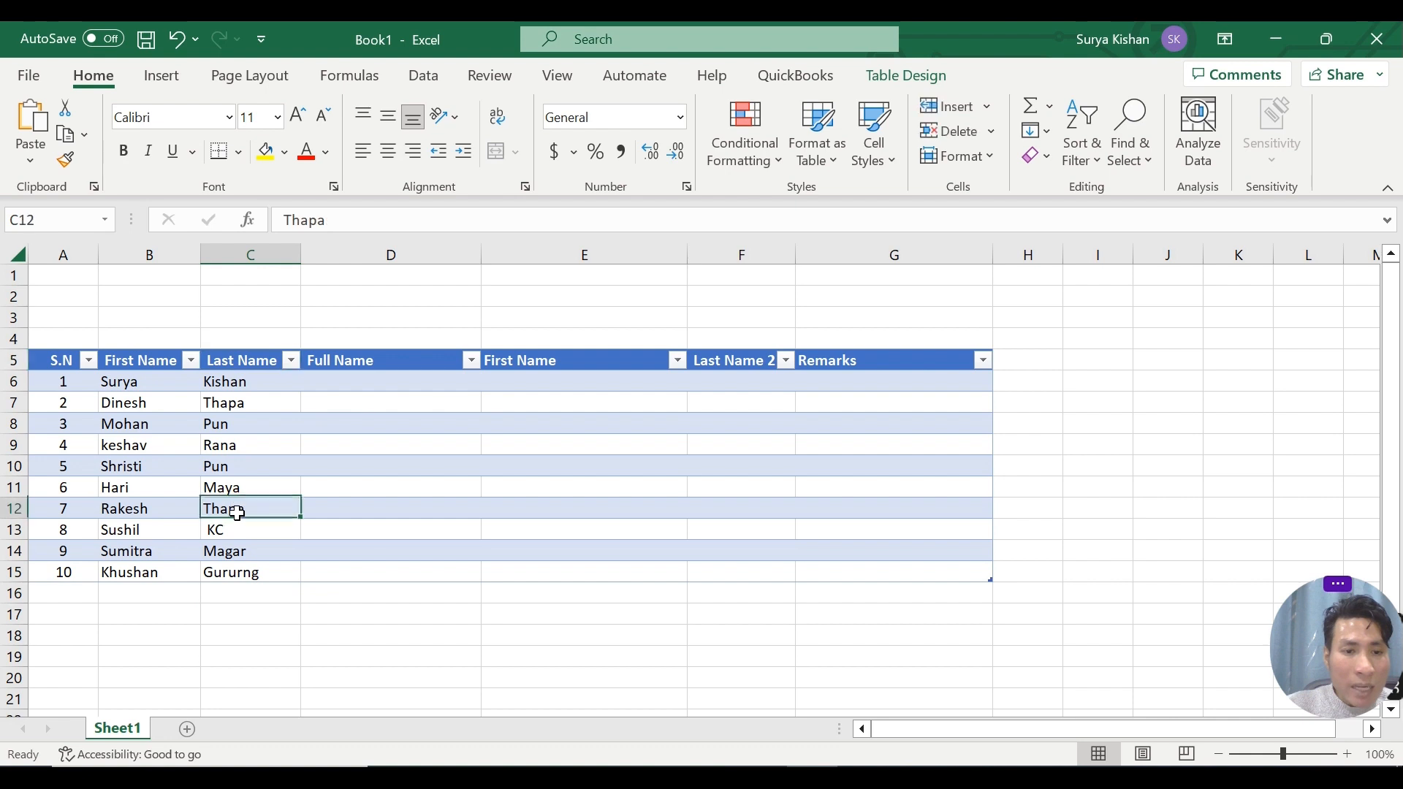
# Enter the first person's full name in D6 as the example for the Full Name column.
pyautogui.click(358, 380)
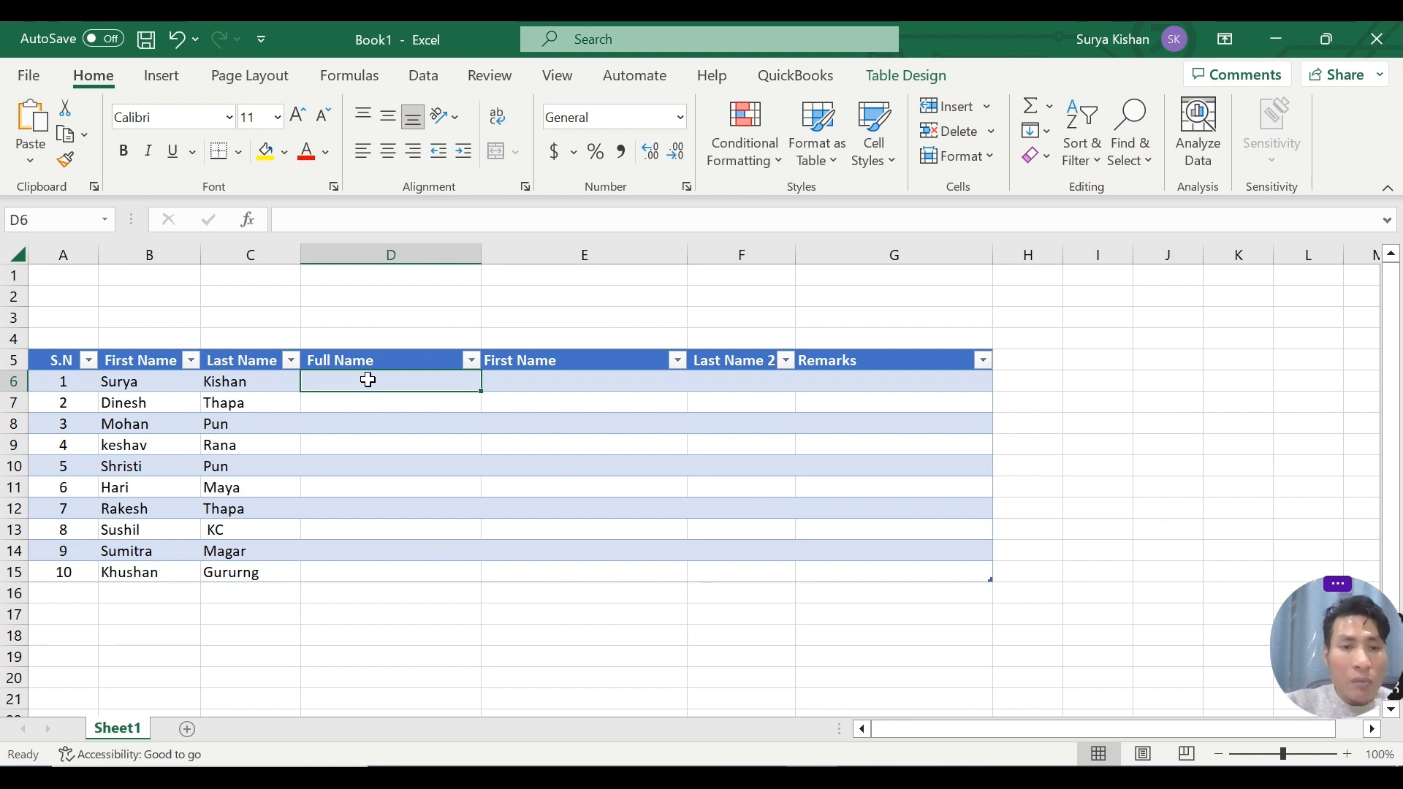
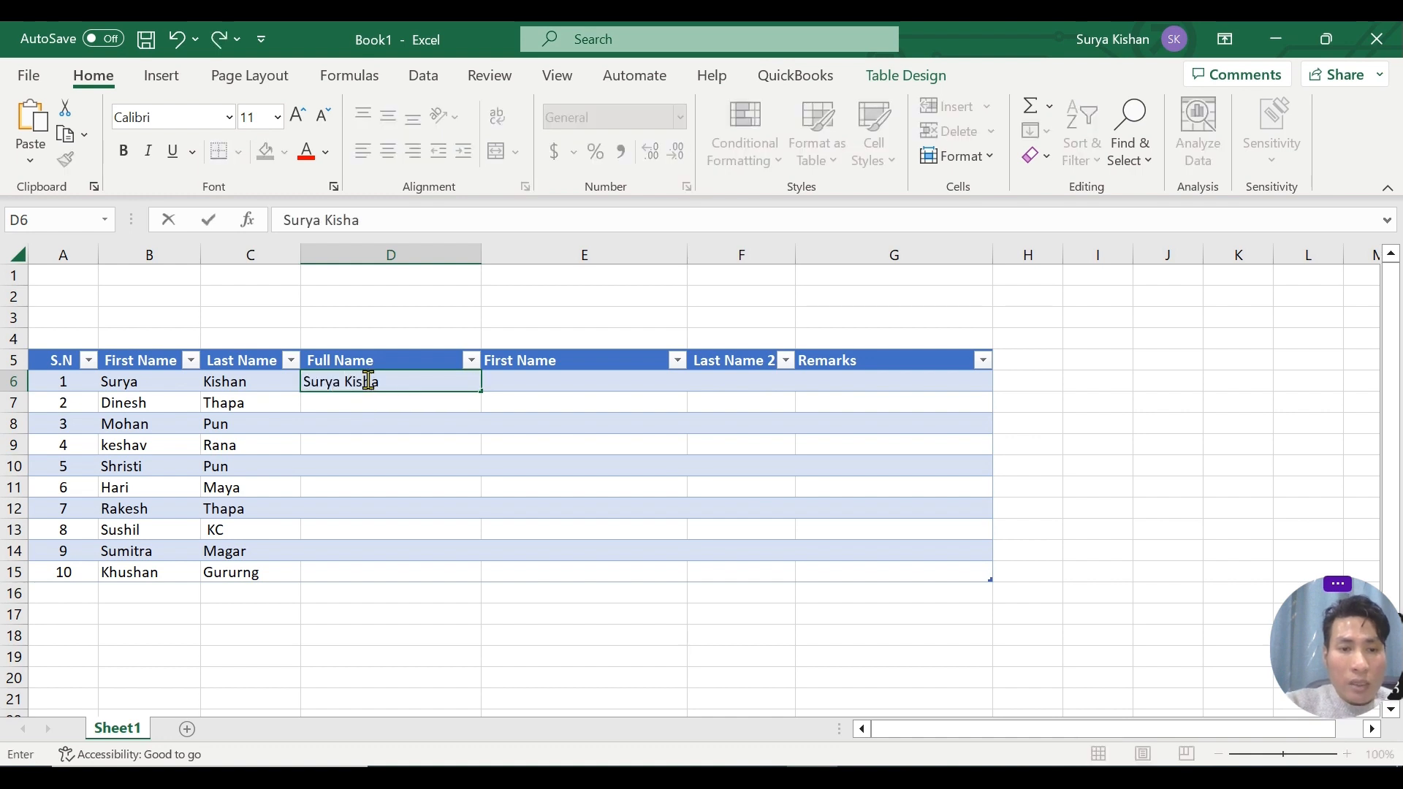
pyautogui.press('Return')
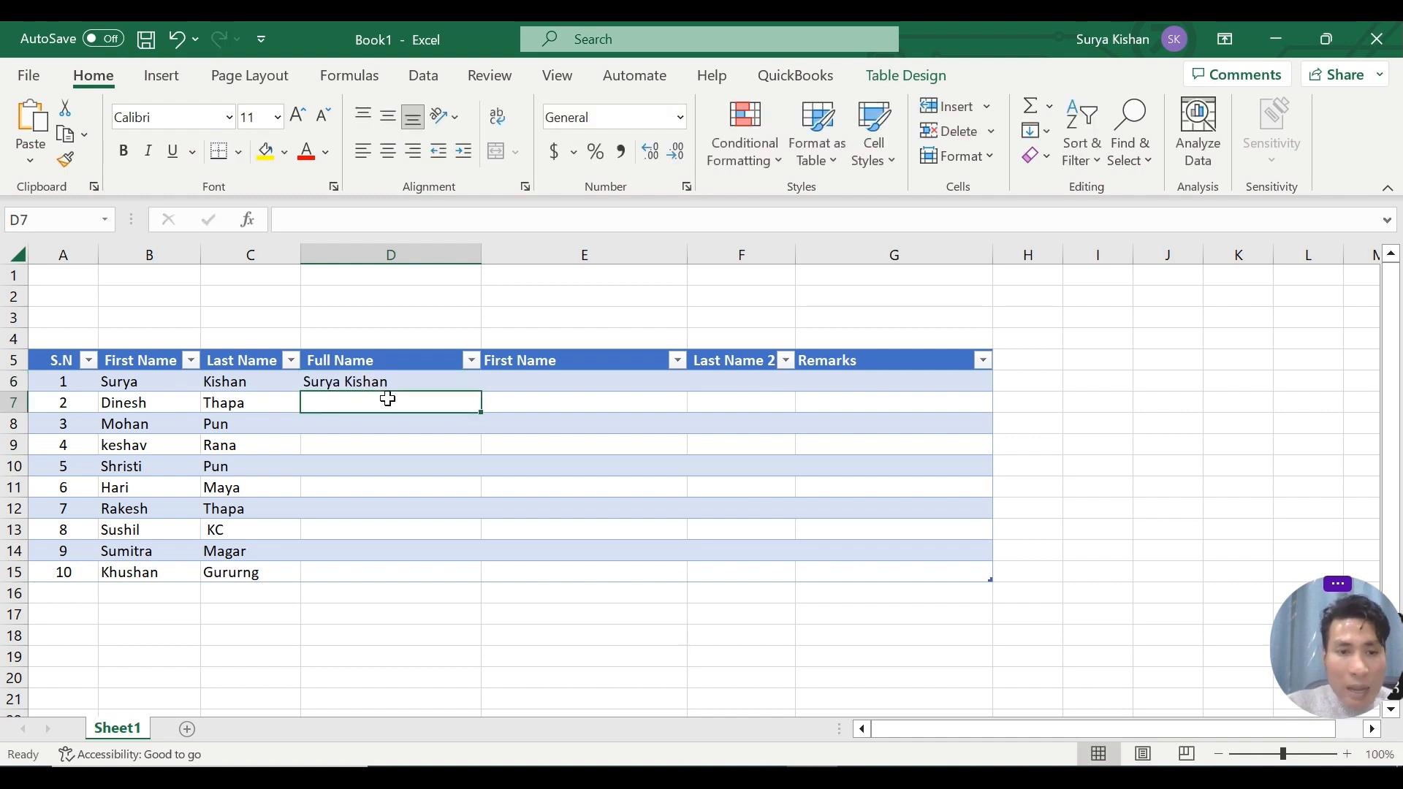
pyautogui.moveTo(385, 399); pyautogui.dragTo(378, 565)
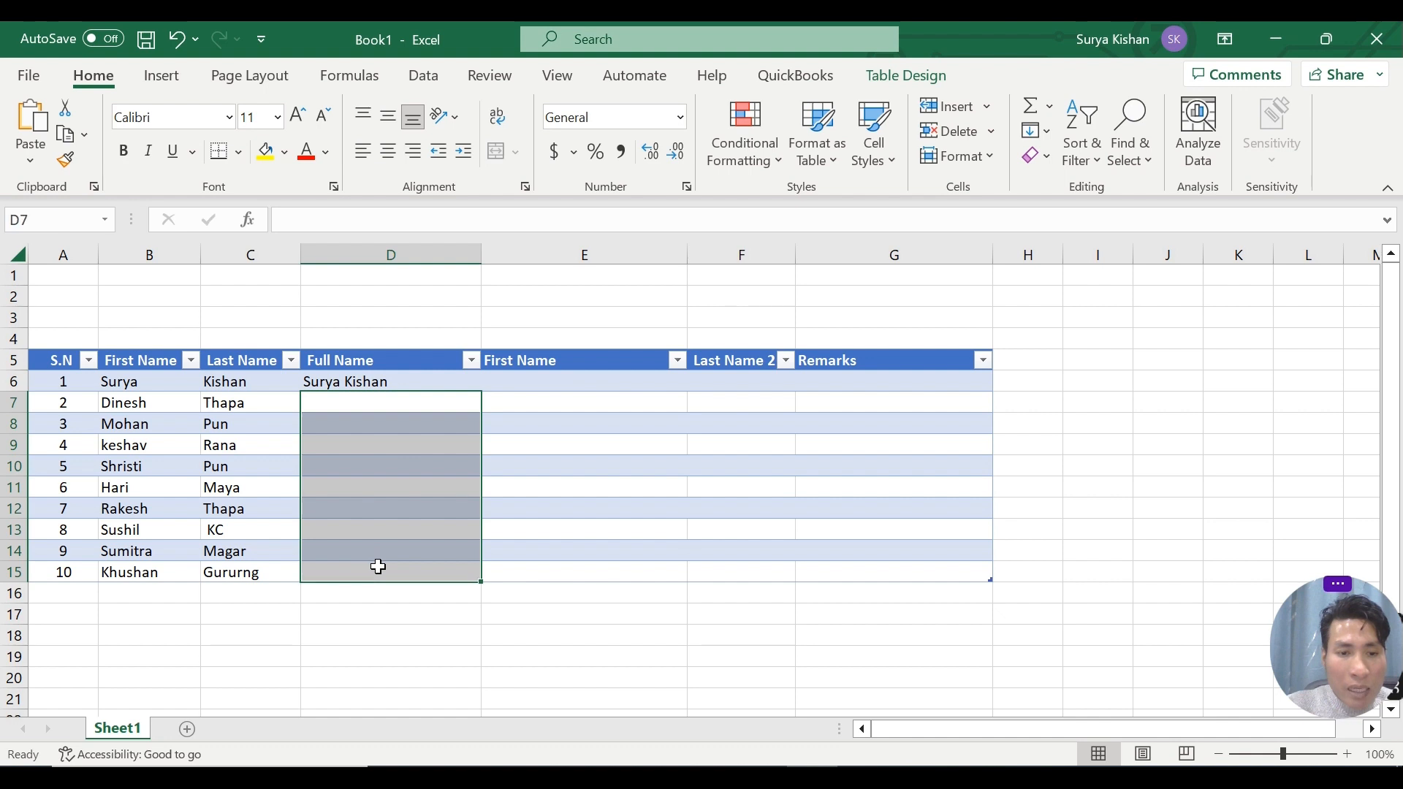
pyautogui.click(371, 404)
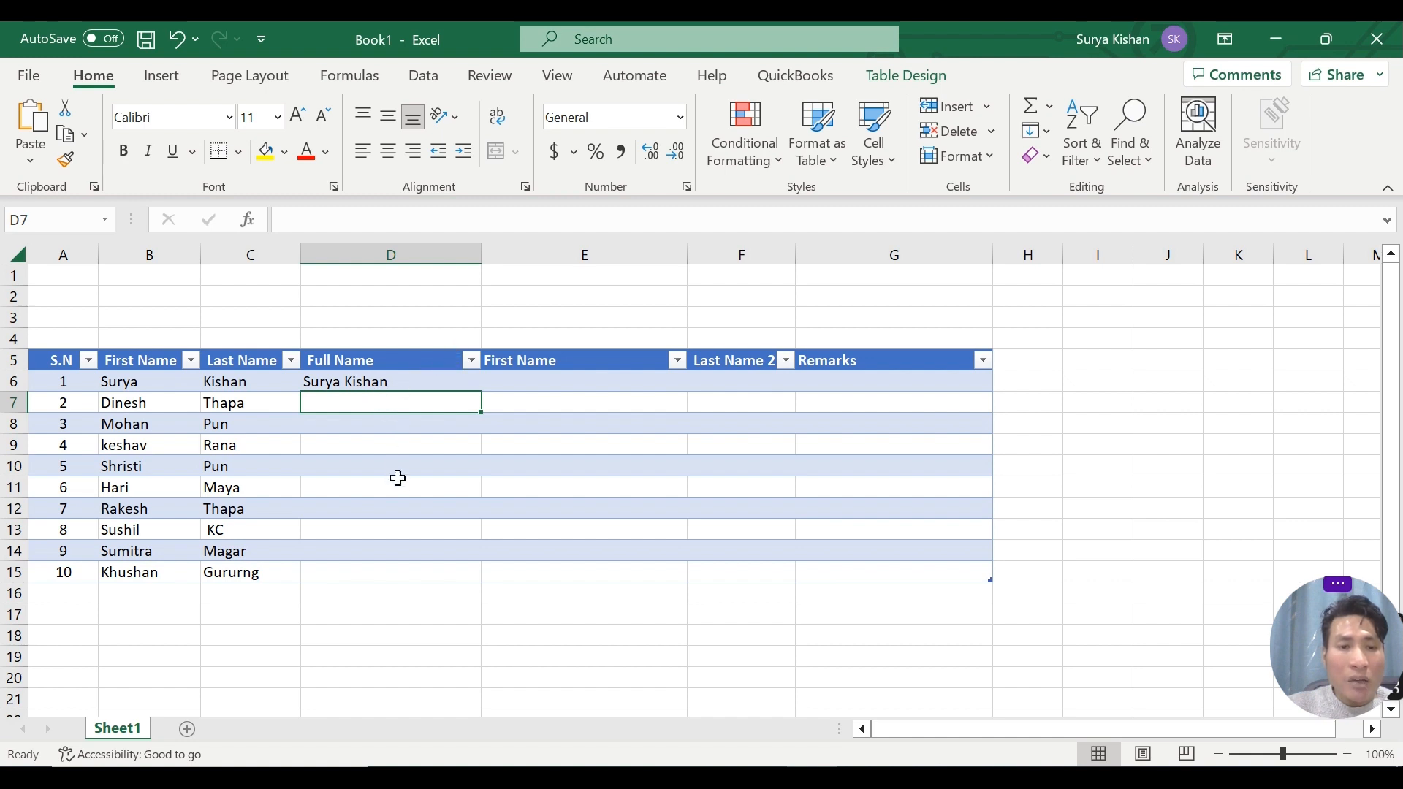
# Add the note "CTR +E" in cell D3 above the Full Name column.
pyautogui.click(464, 325)
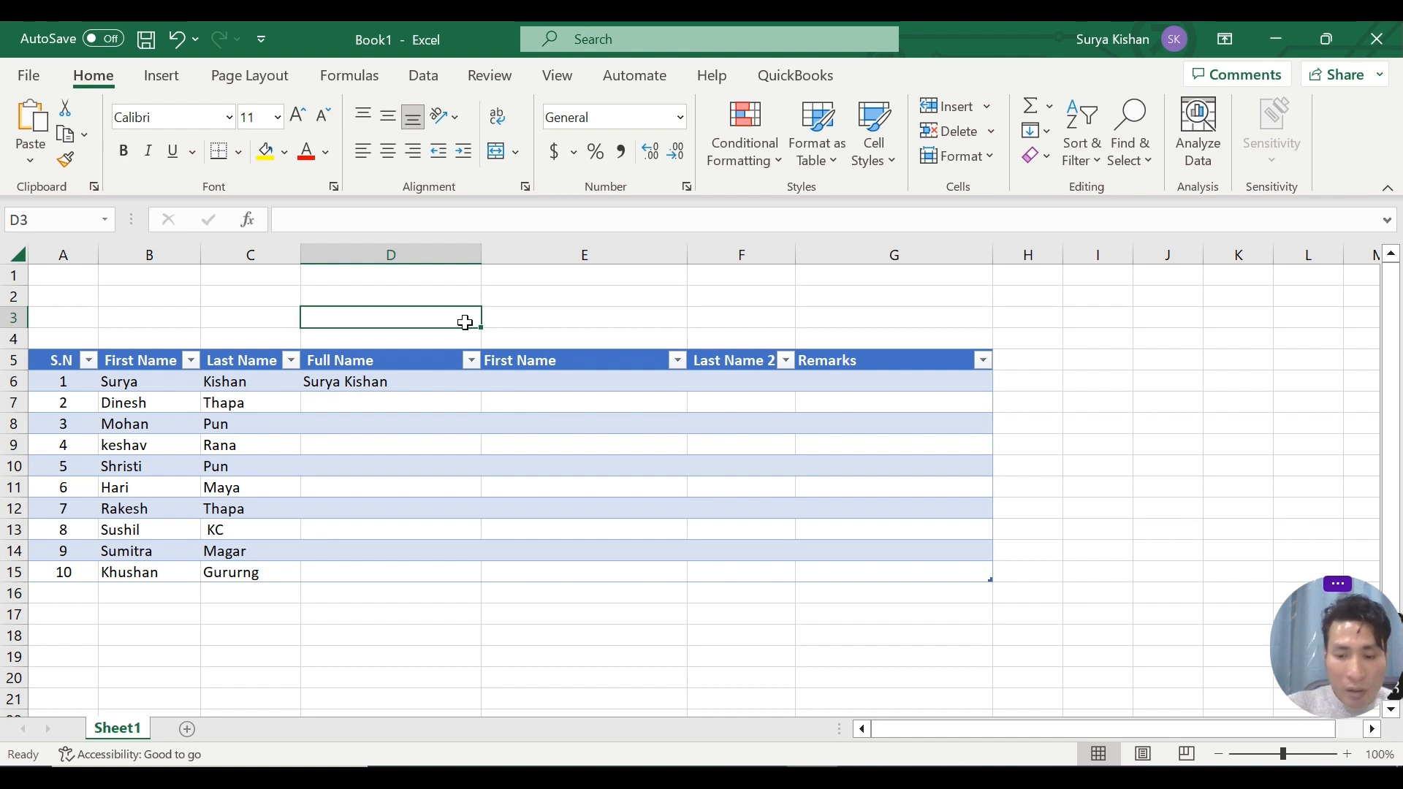
pyautogui.write('CTR')
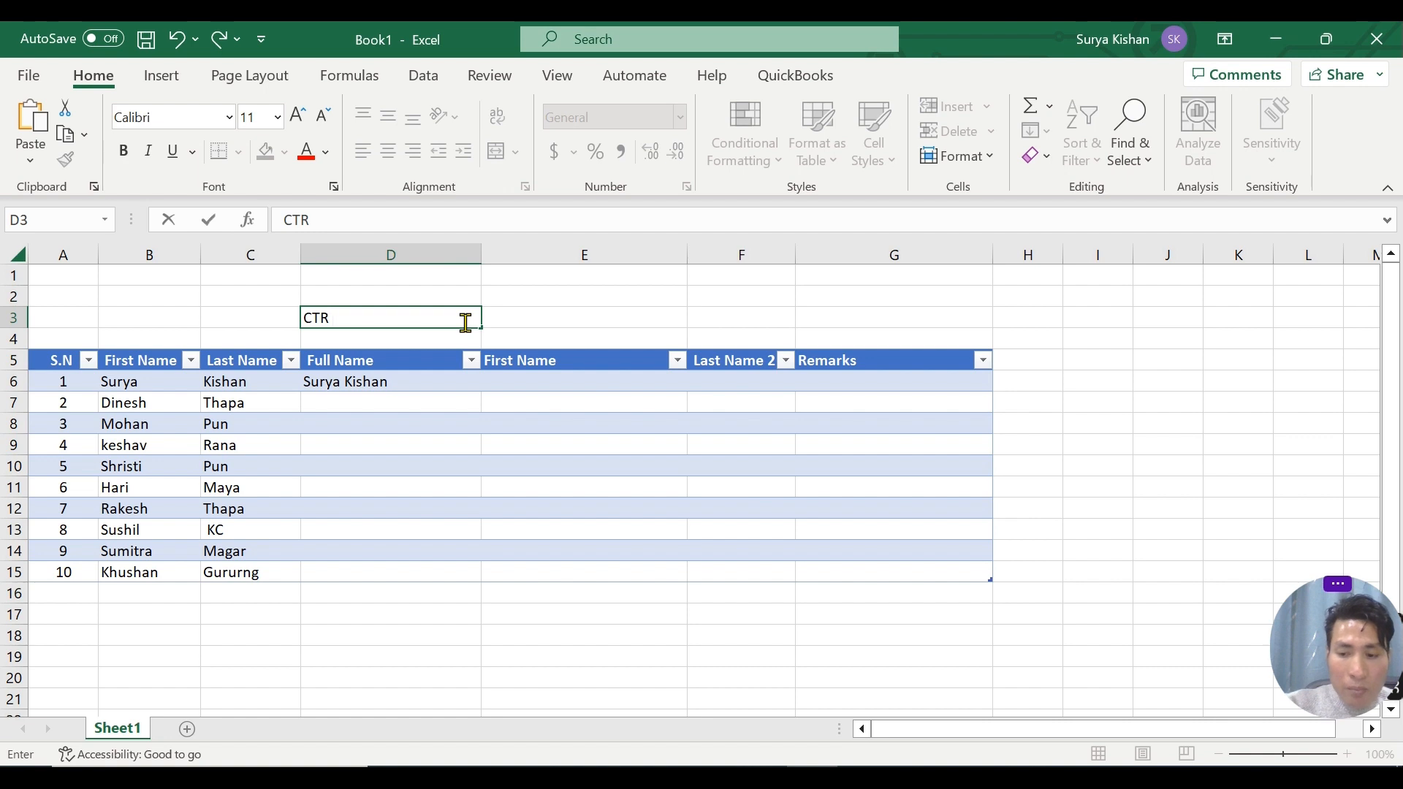
pyautogui.write(' +E')
pyautogui.press('Return')
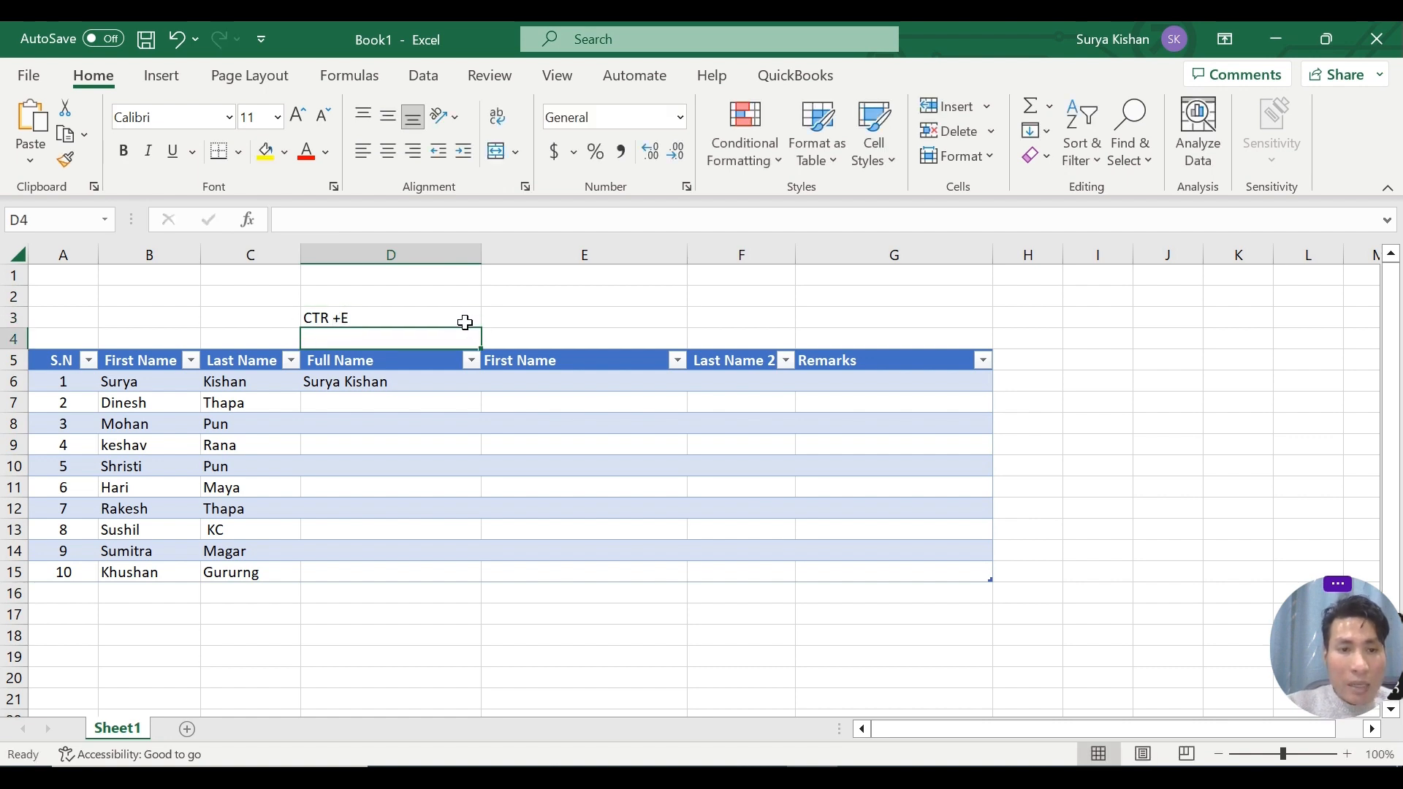
# Try to Flash Fill the full names with the whole range D7:D15 selected.
pyautogui.click(371, 400)
pyautogui.moveTo(372, 401); pyautogui.dragTo(361, 567)
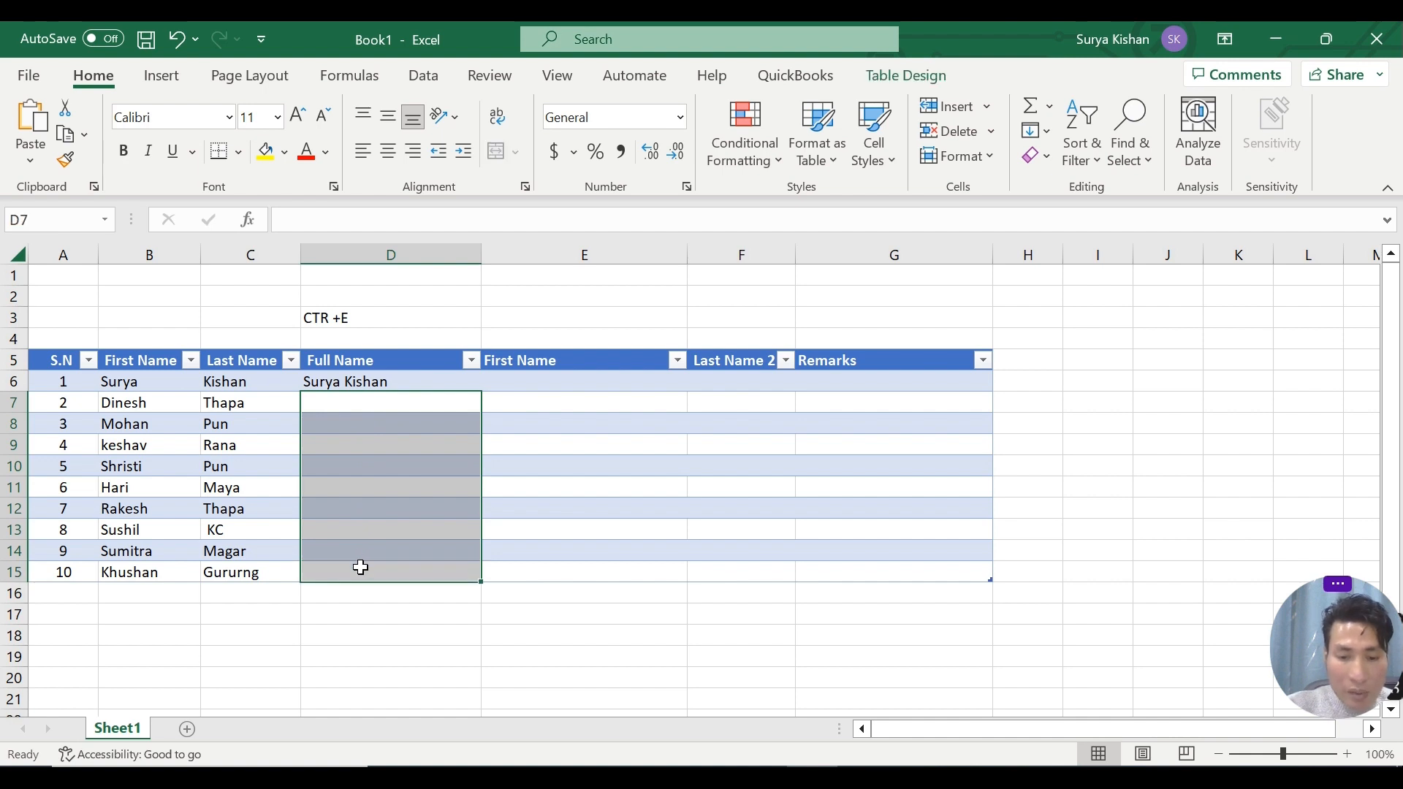
pyautogui.hotkey('ctrl', 'e')
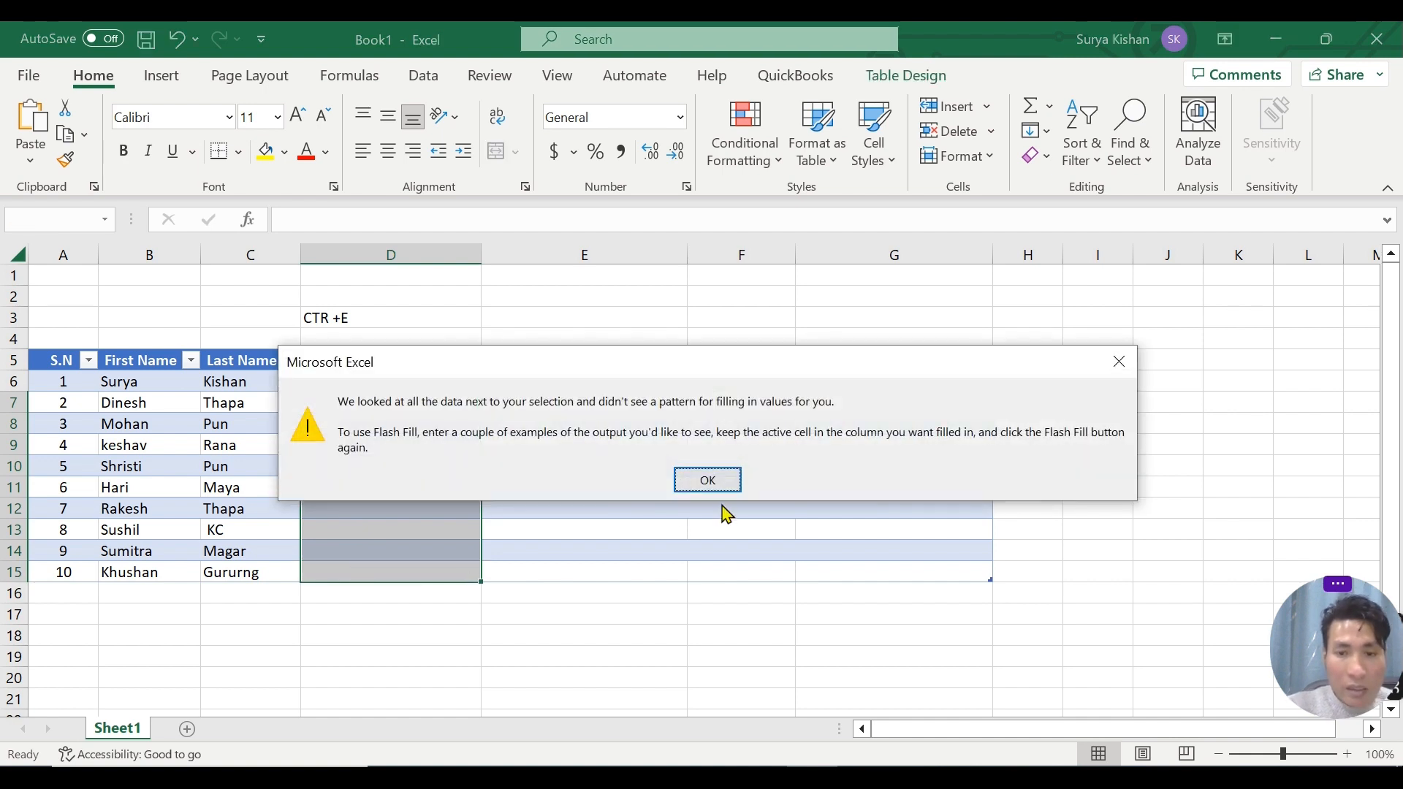
pyautogui.click(724, 490)
# Flash Fill the rest of the Full Name column from D7 and check the filled names against columns B and C.
pyautogui.click(393, 403)
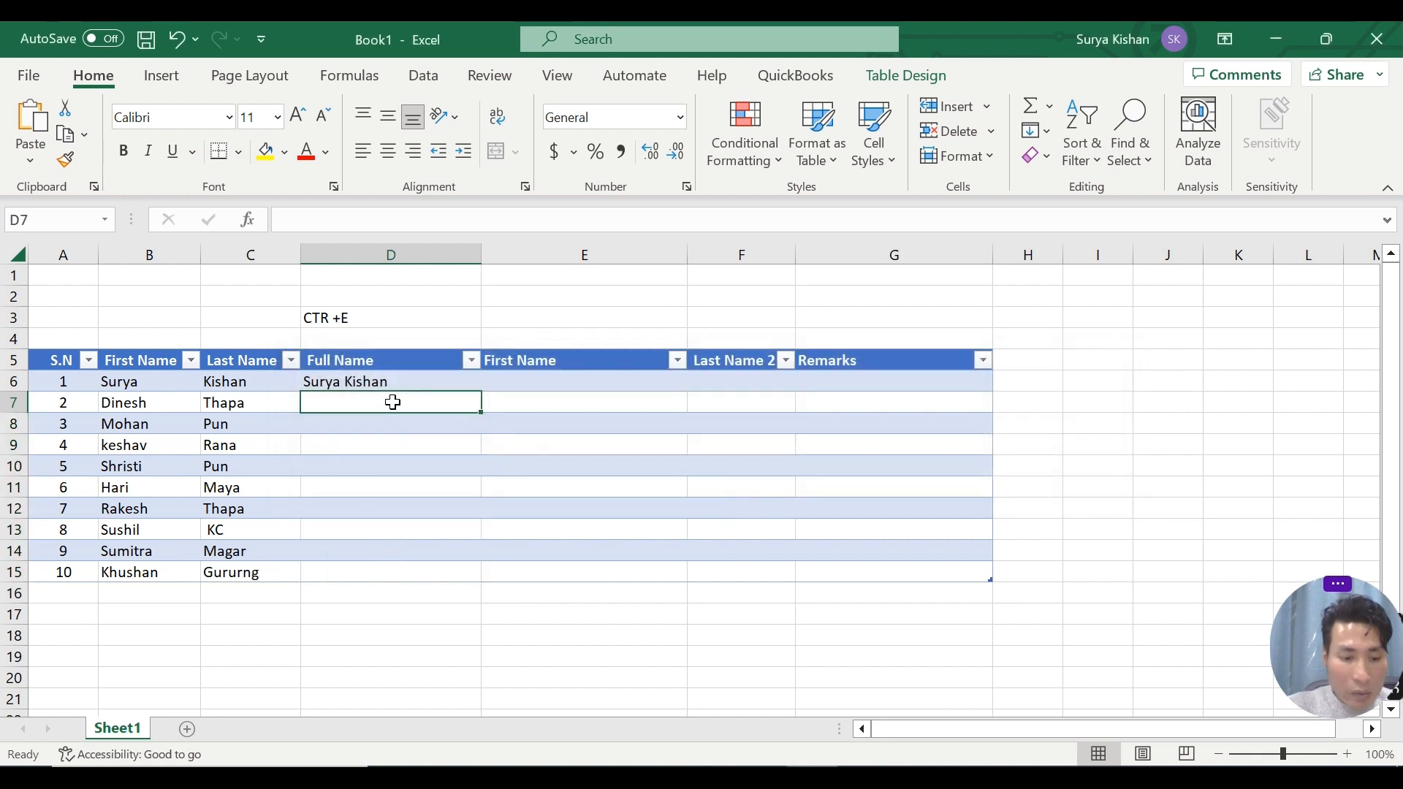
pyautogui.hotkey('ctrl', 'e')
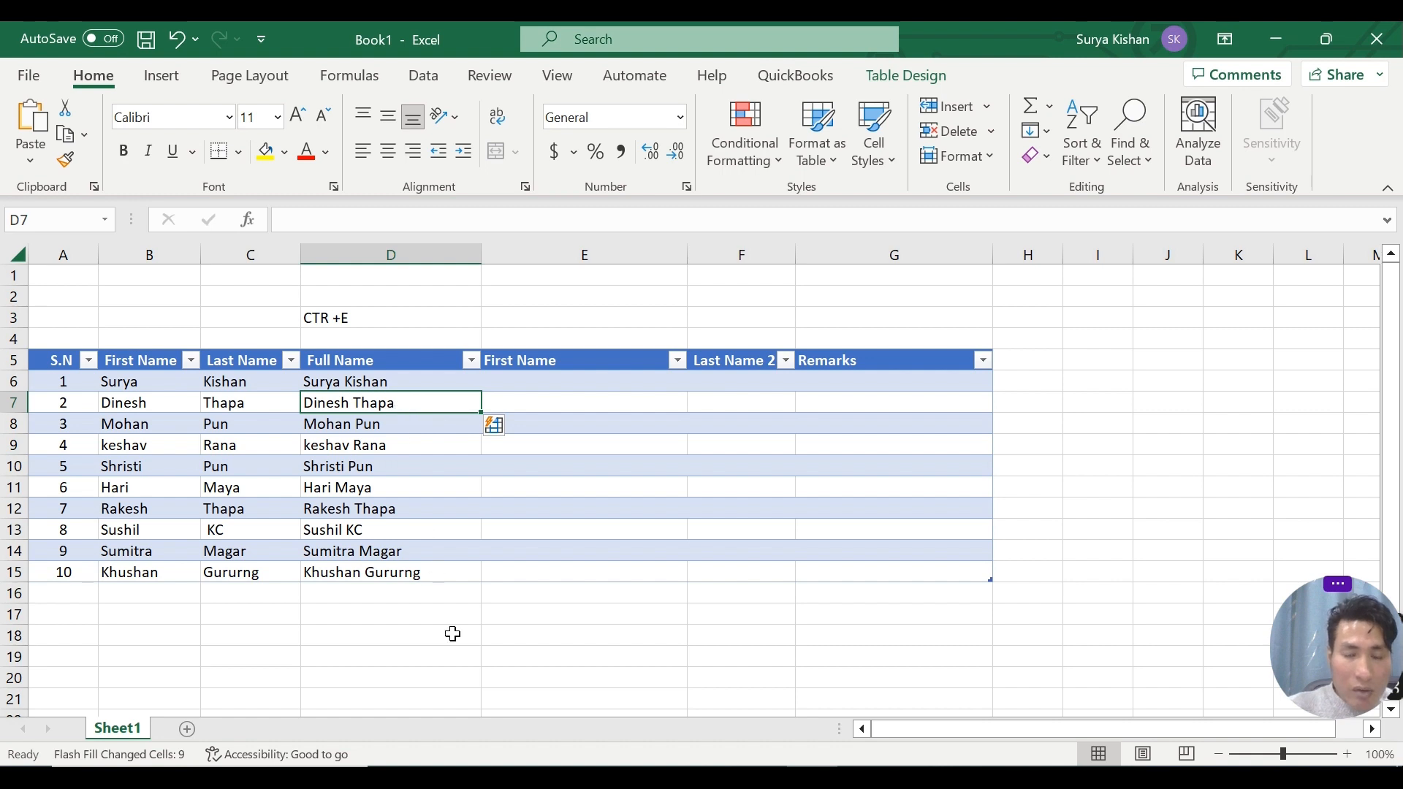
pyautogui.click(462, 469)
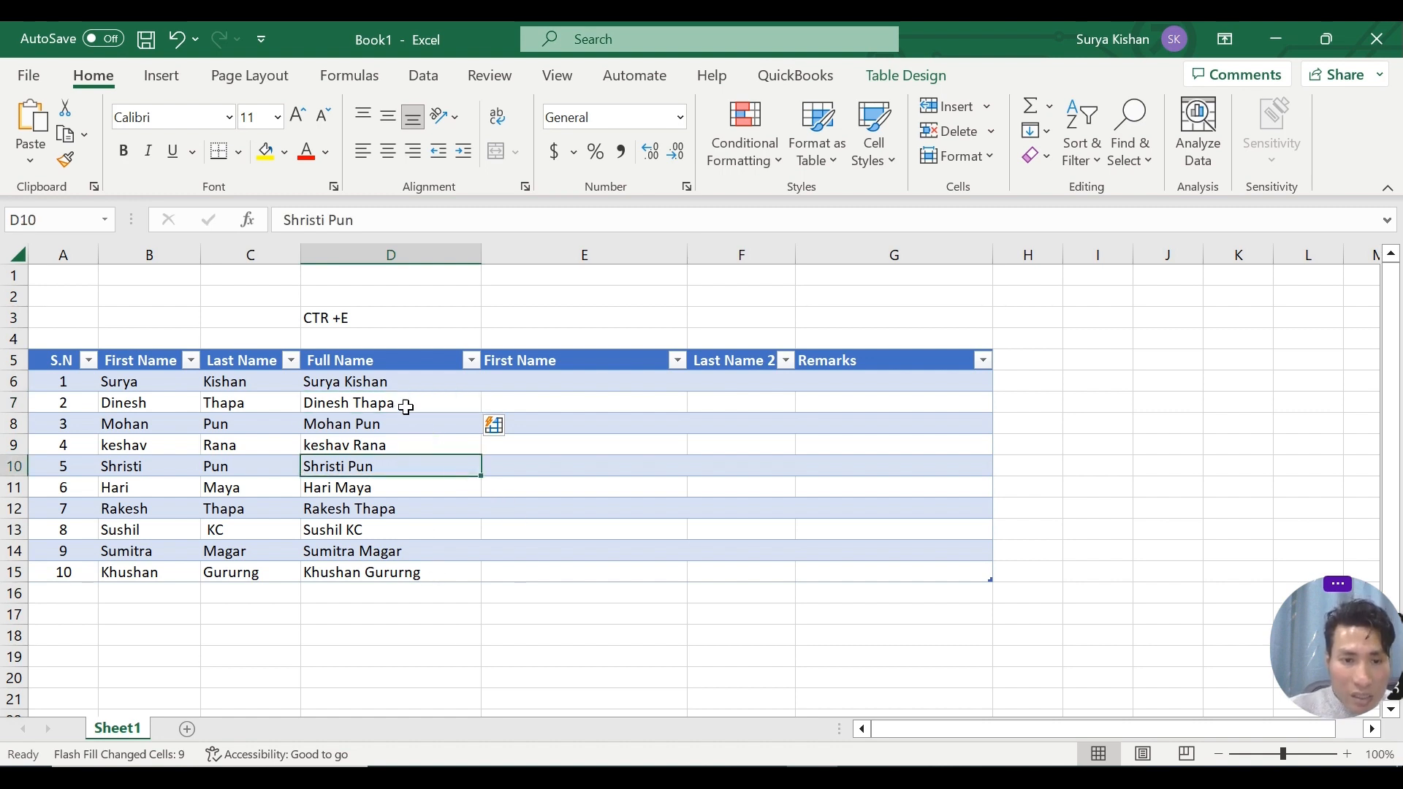
pyautogui.moveTo(375, 362); pyautogui.dragTo(373, 581)
pyautogui.click(81, 380)
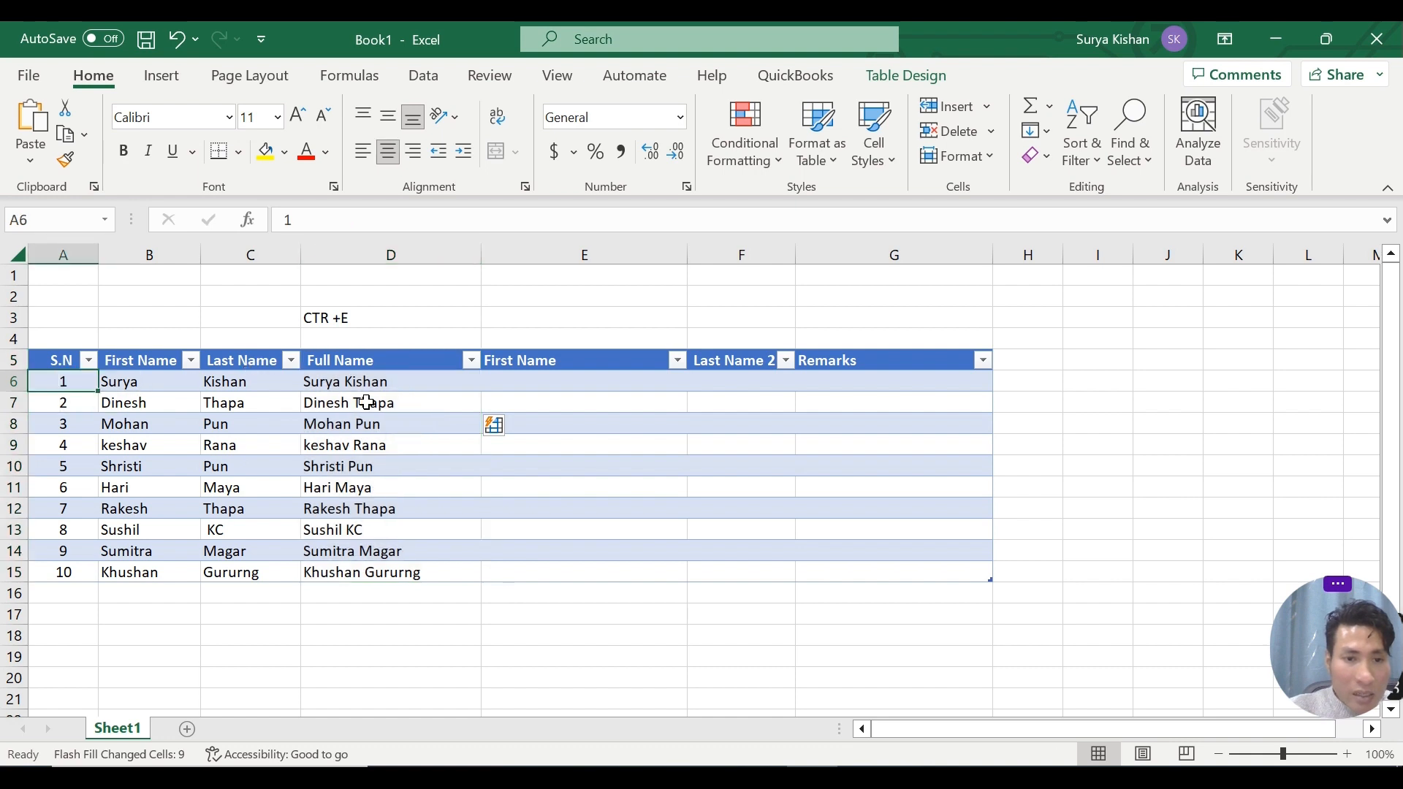
pyautogui.click(398, 387)
pyautogui.click(365, 403)
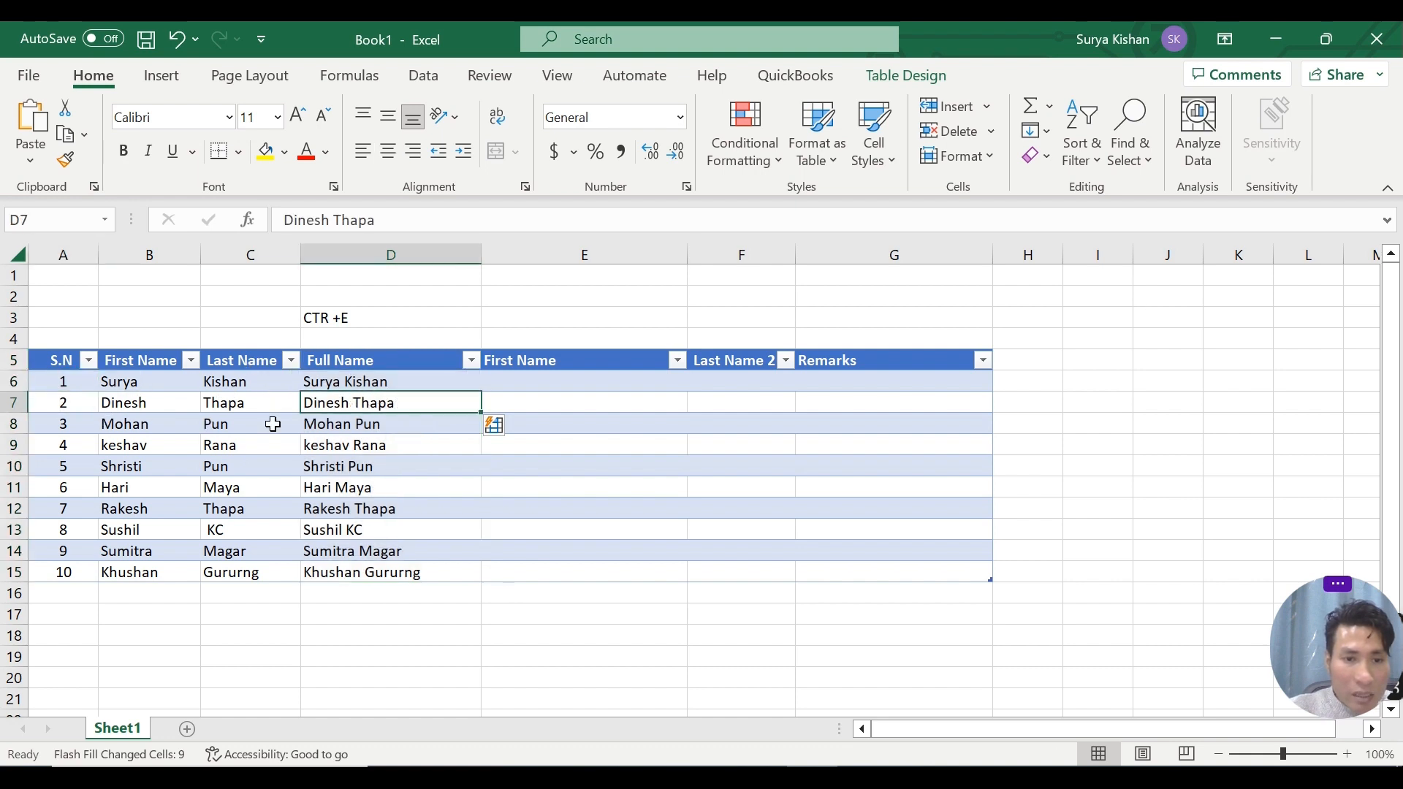
pyautogui.click(396, 425)
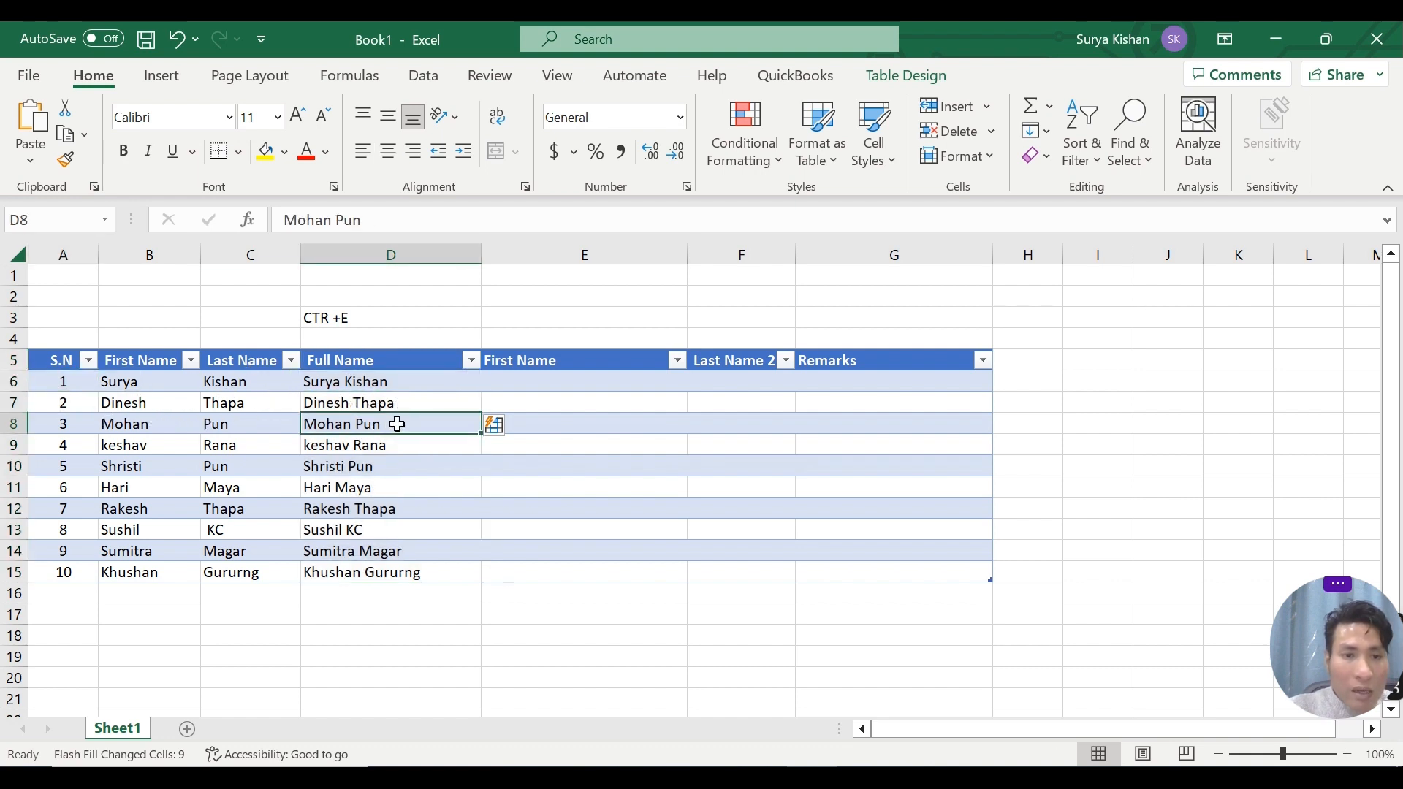
# Enter the first person's first name in E6 and Flash Fill the rest of column E.
pyautogui.click(553, 384)
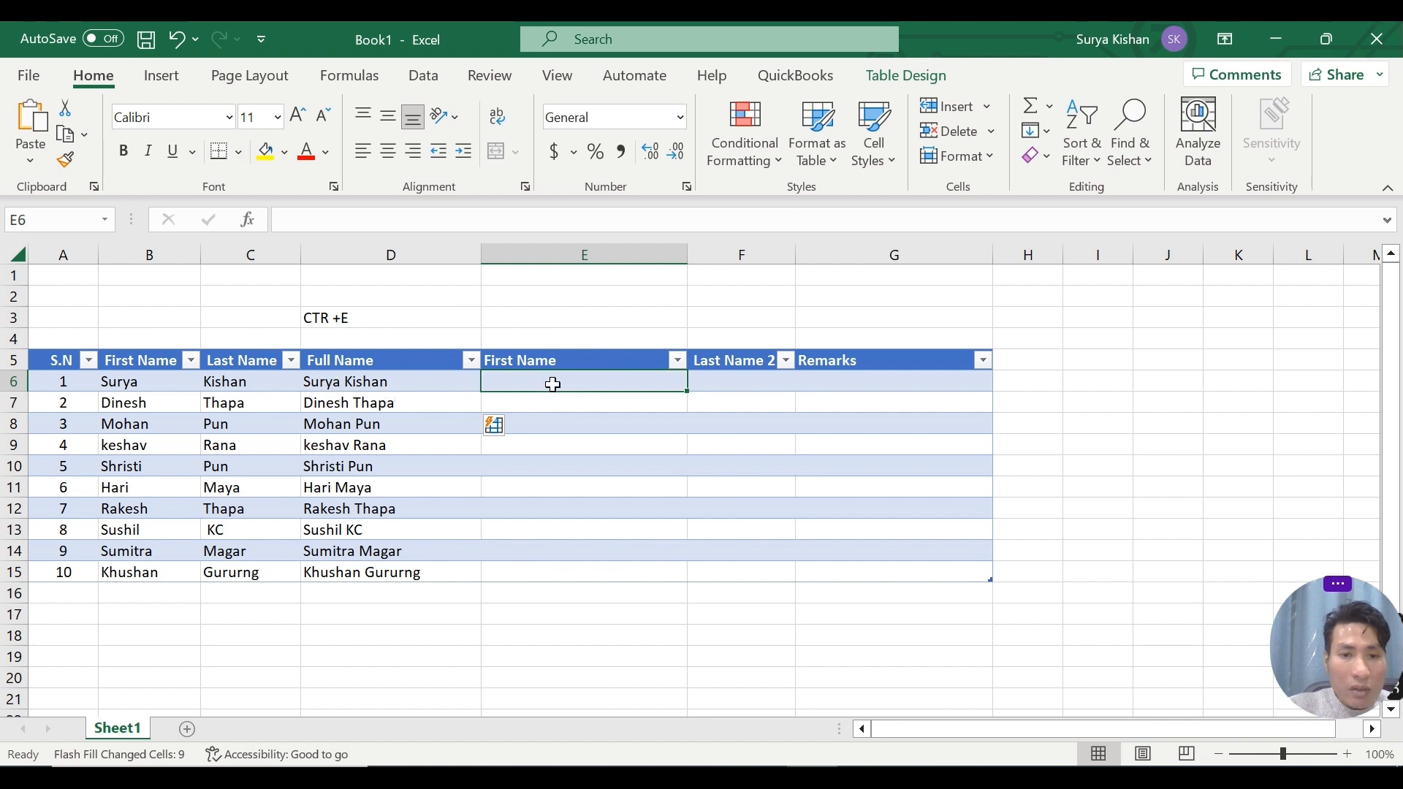
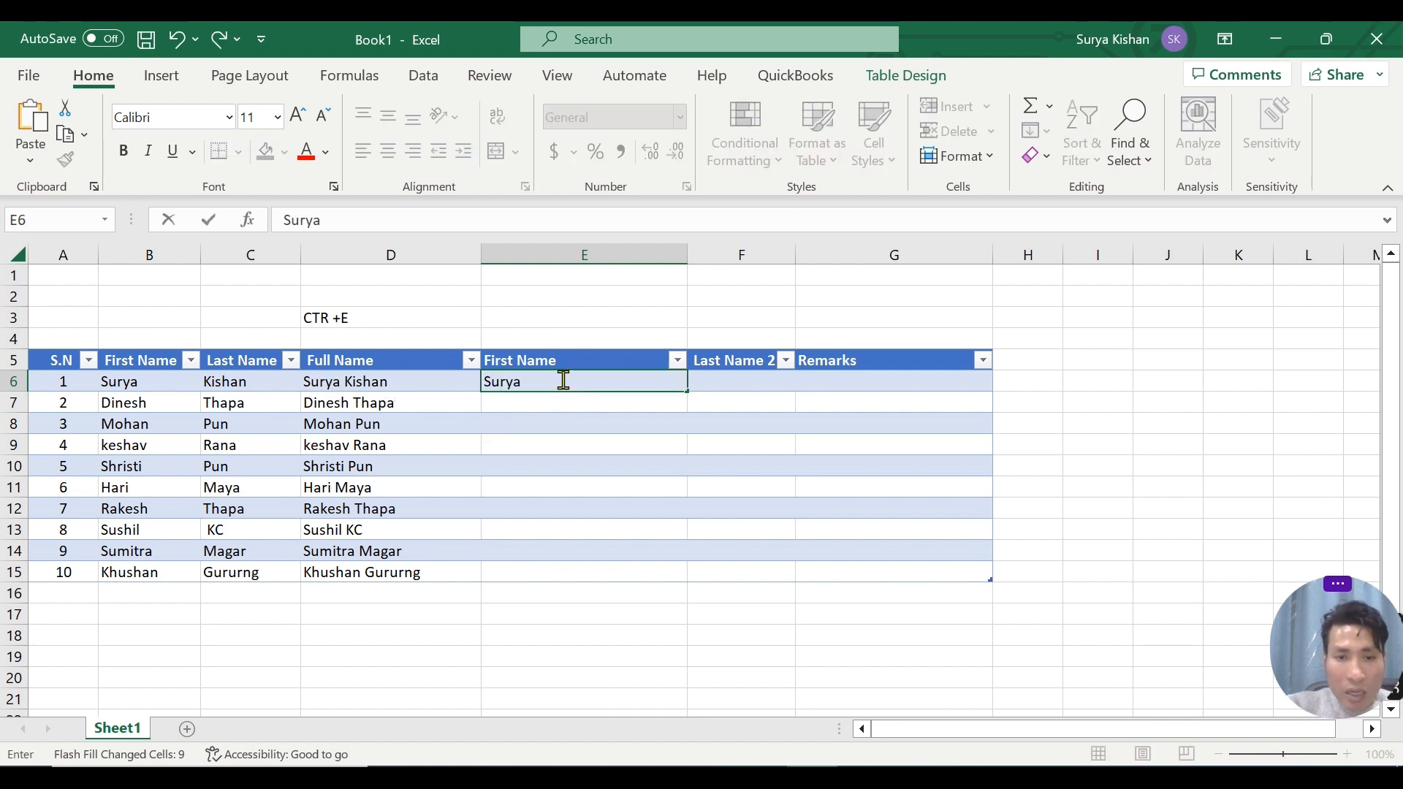
pyautogui.press('Return')
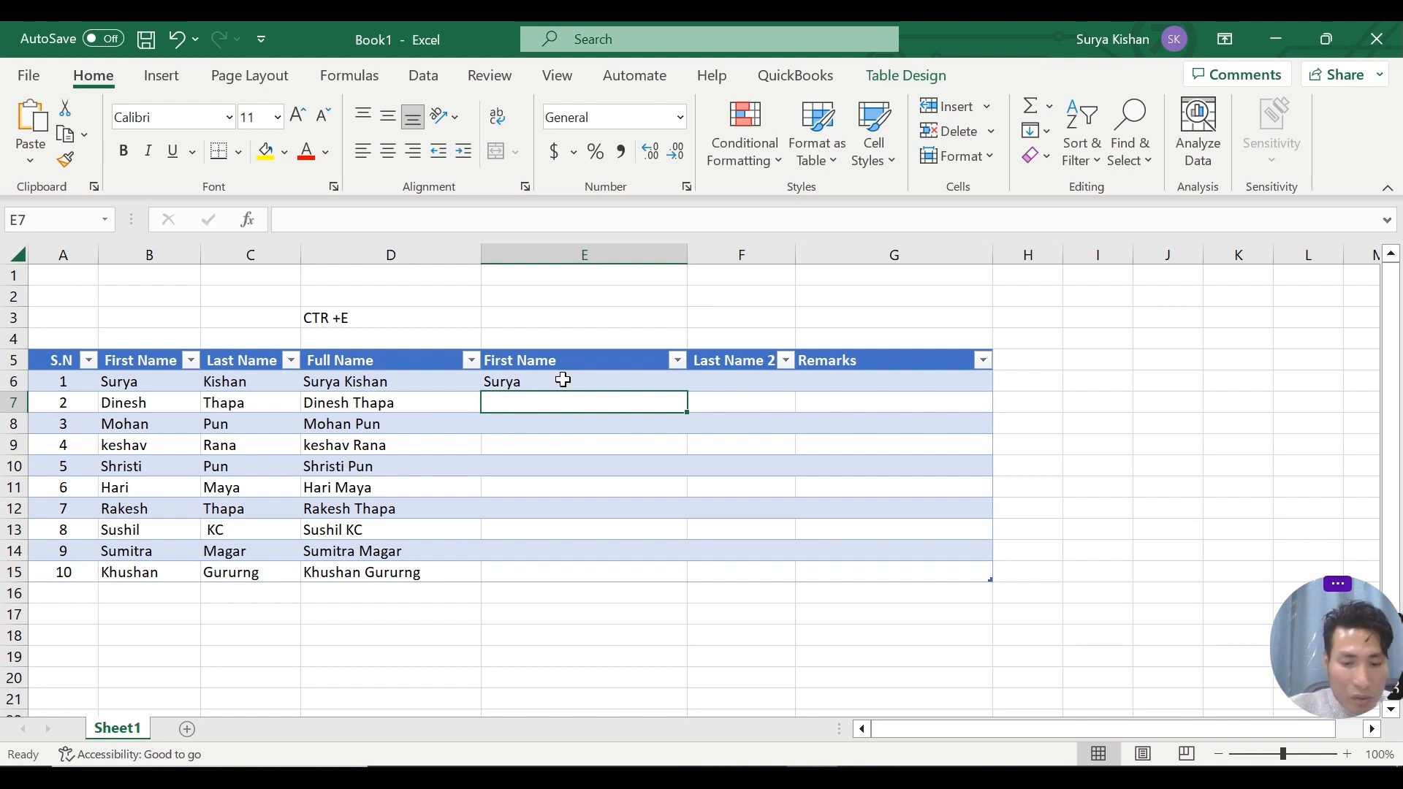
pyautogui.hotkey('ctrl', 'e')
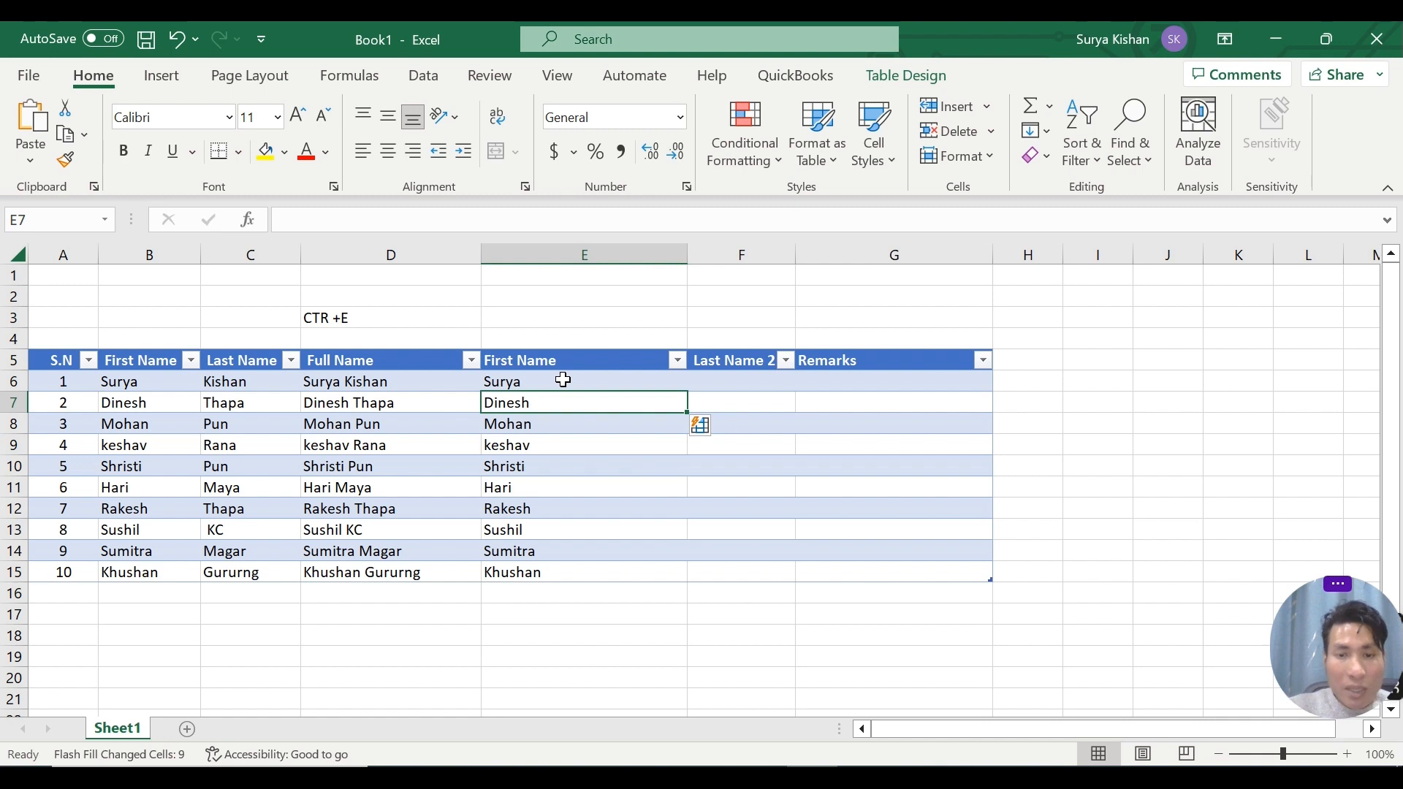
# Enter the first person's last name in F6 and Flash Fill the rest of the Last Name 2 column.
pyautogui.click(744, 388)
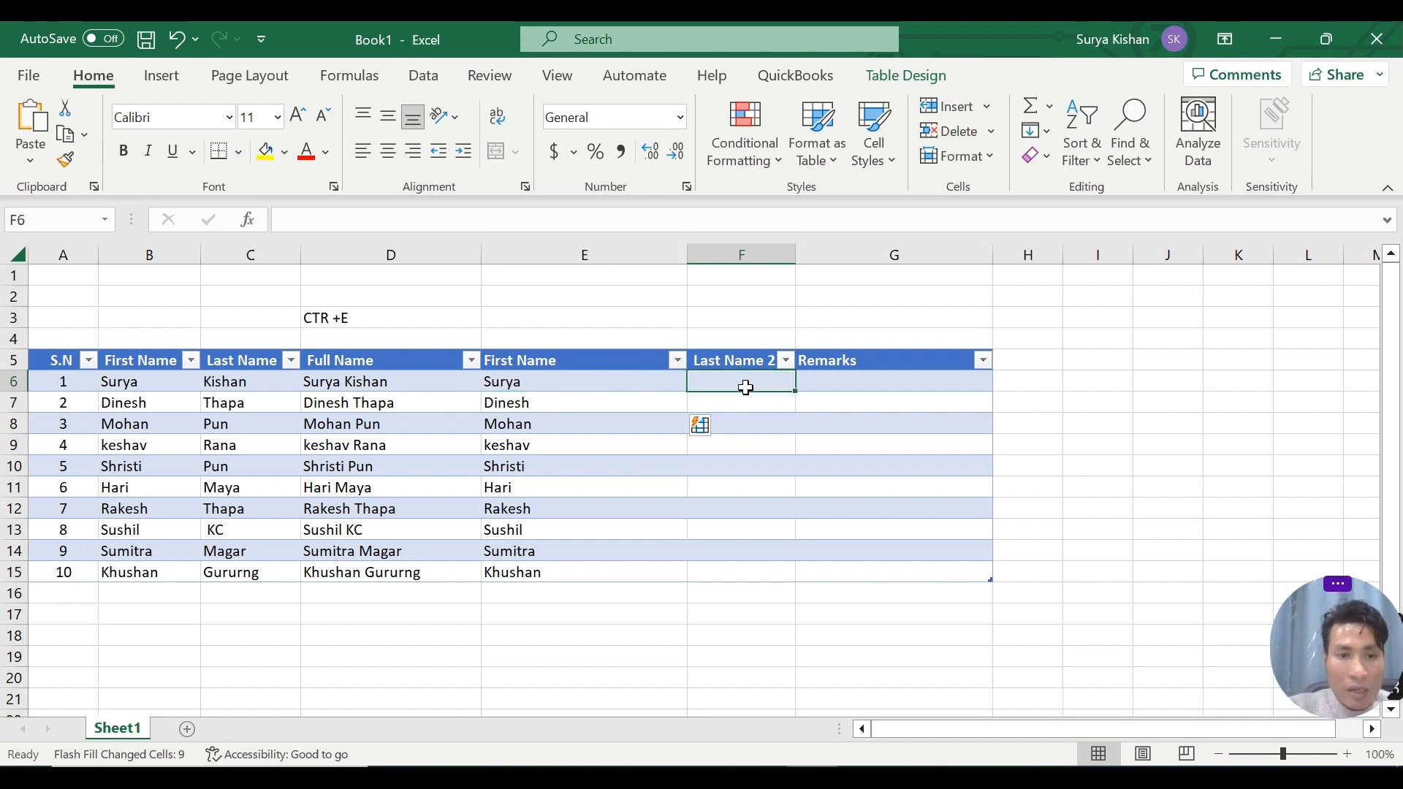
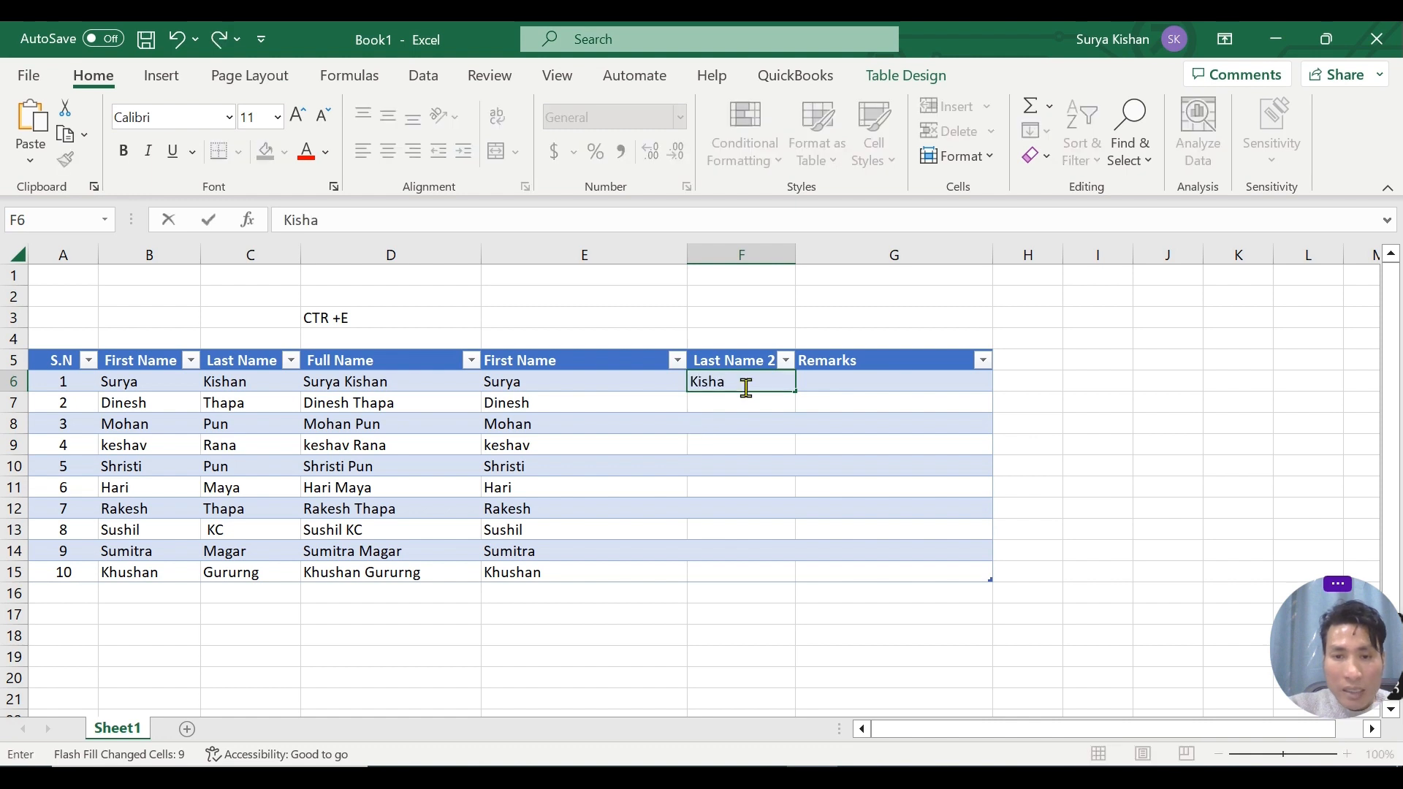
pyautogui.press('Return')
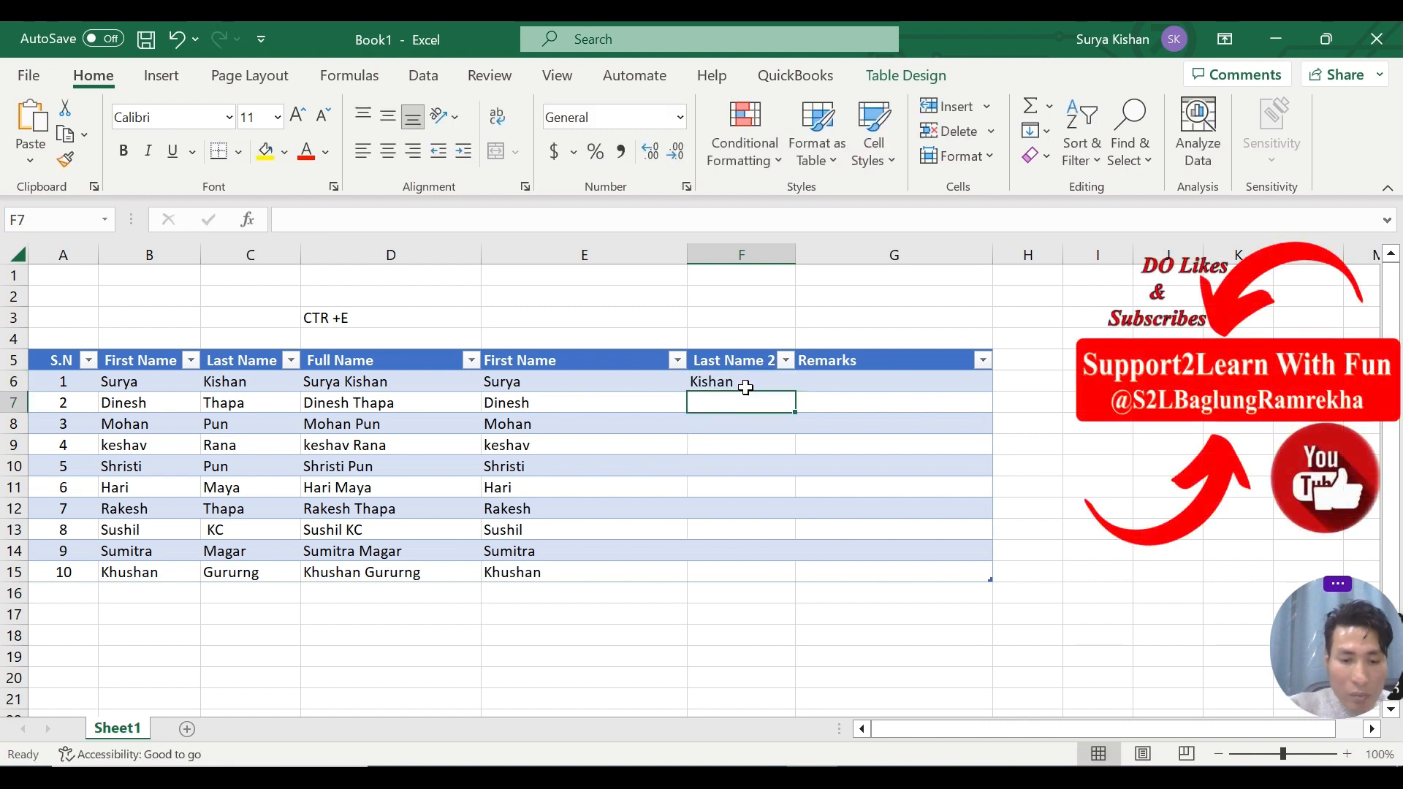
pyautogui.hotkey('ctrl', 'e')
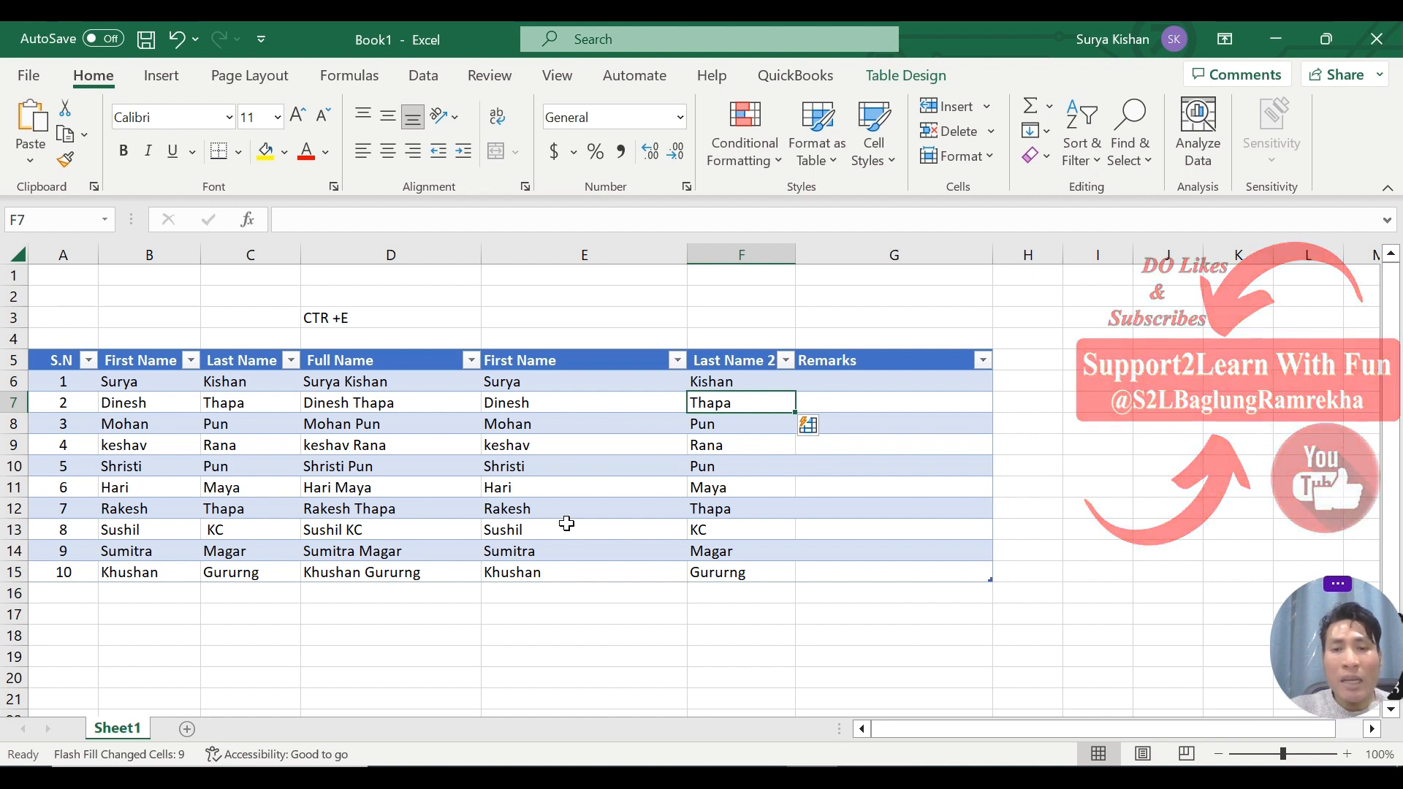
# Narrow the Remarks column G to roughly the width of its heading.
pyautogui.moveTo(997, 252); pyautogui.dragTo(871, 277)
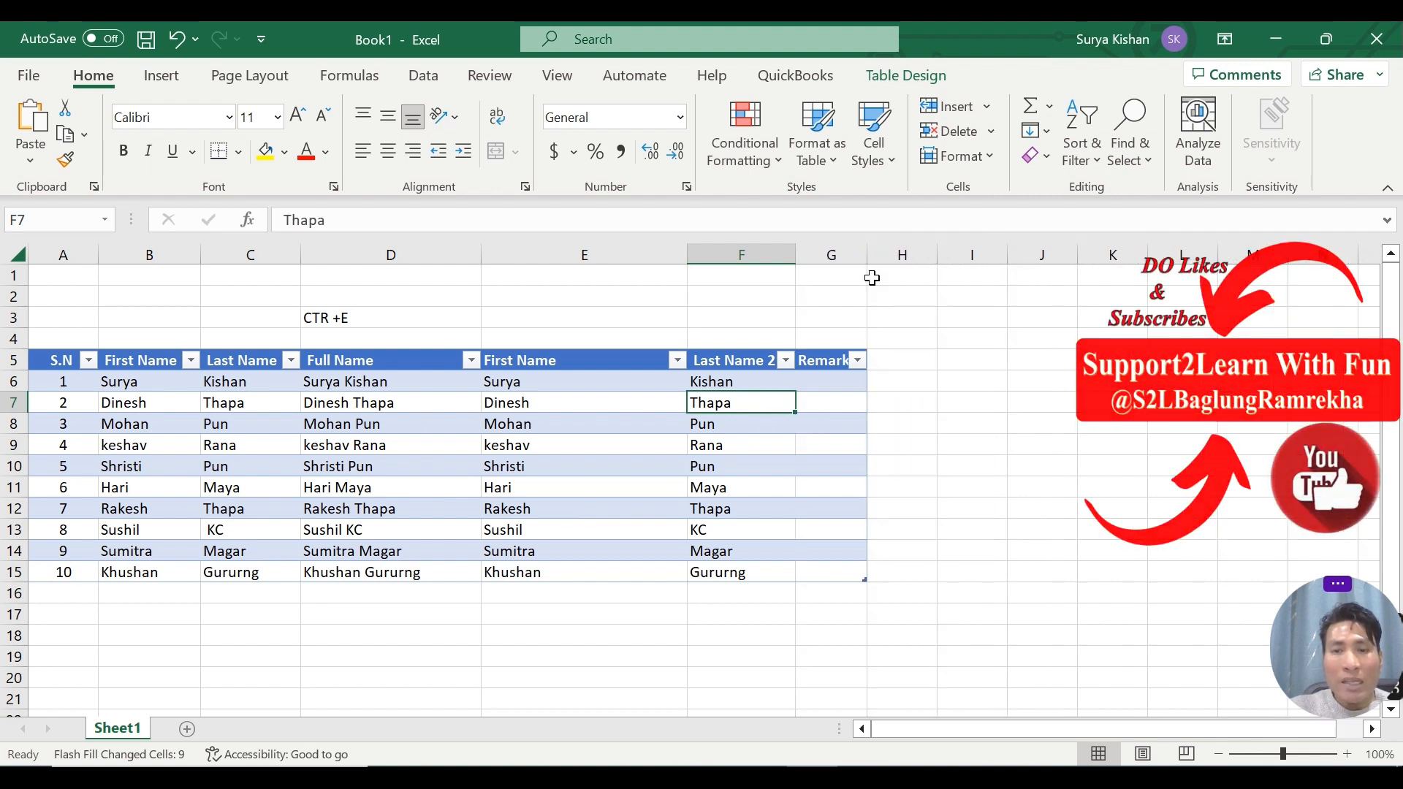